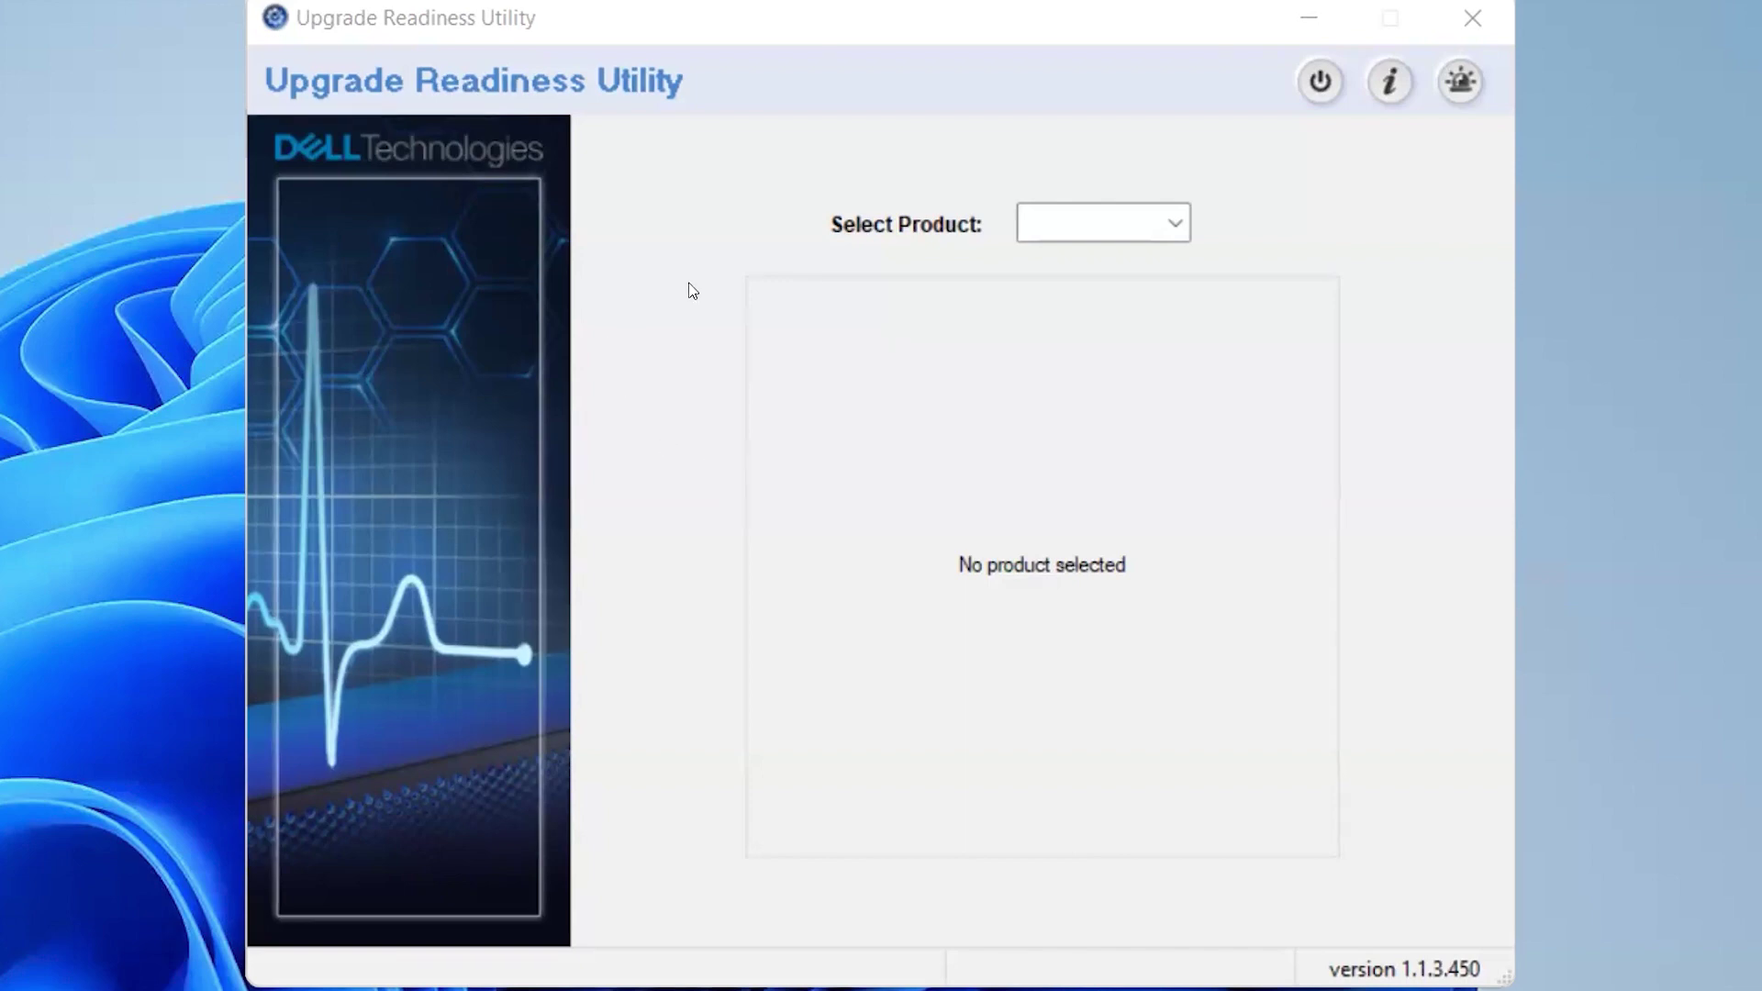
Connect to the Connectrix switch at 10 with user admin and its password, dismissing the FICON notice.
{"action": "left_click", "coordinate": [1177, 225]}
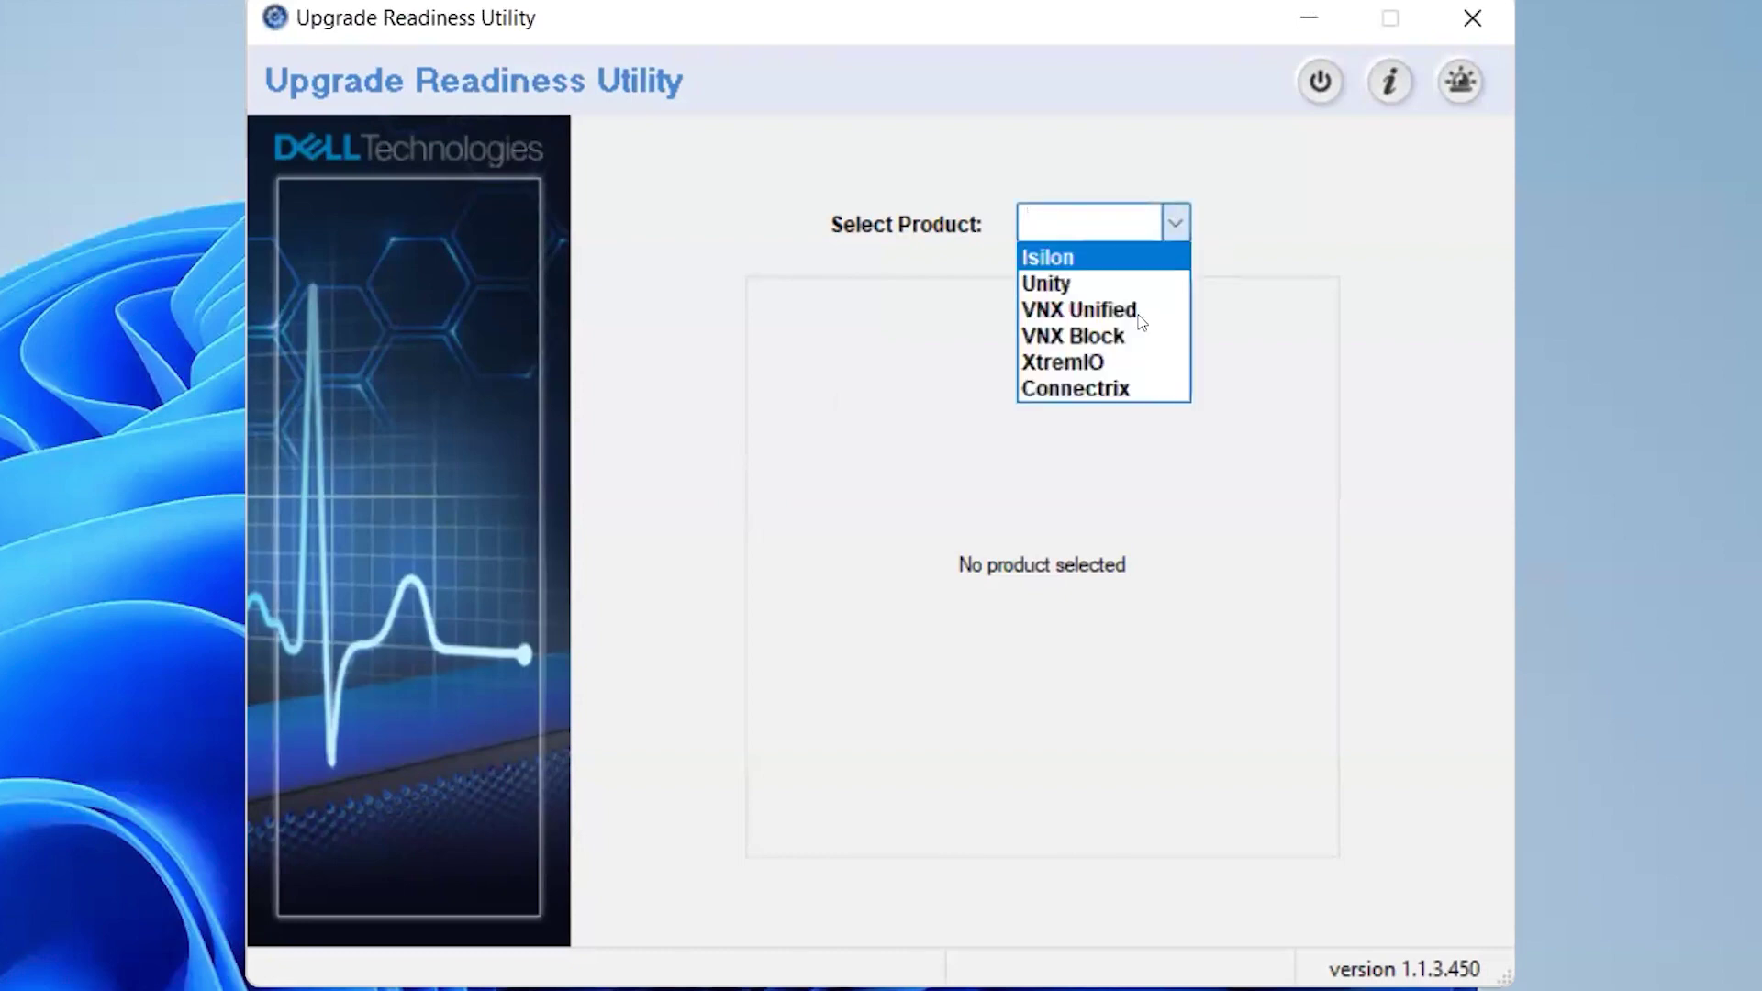
{"action": "left_click", "coordinate": [1118, 387]}
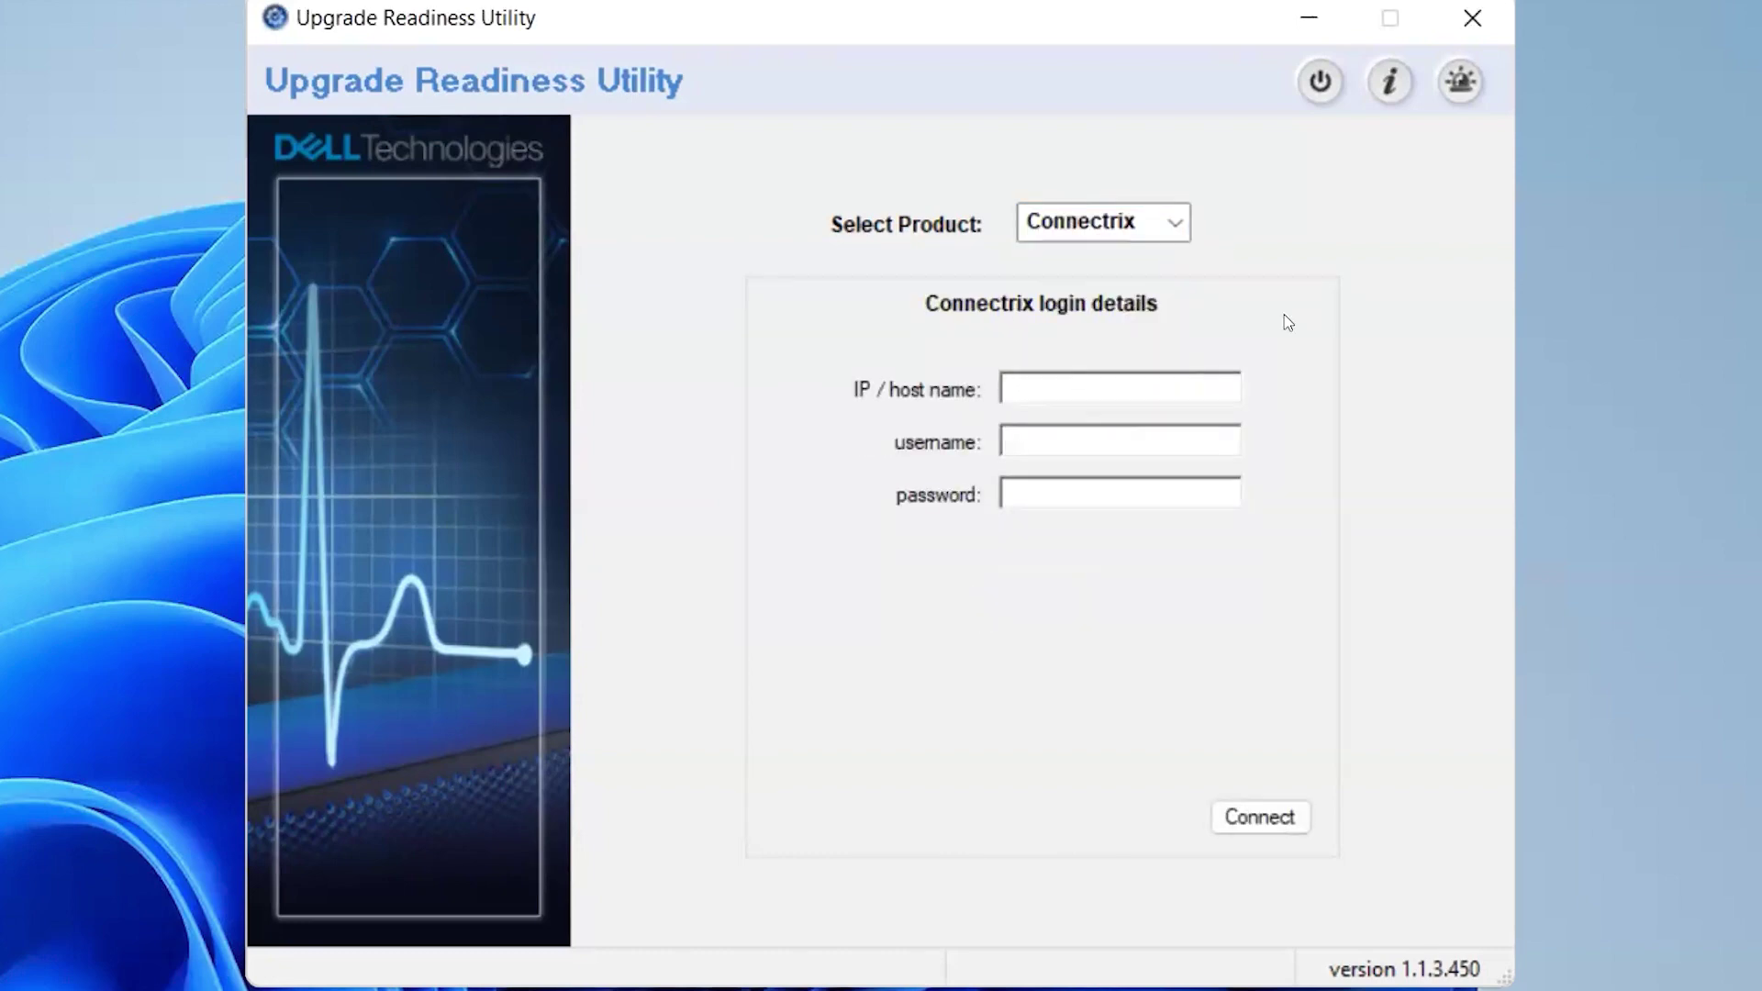
{"action": "type", "text": "10"}
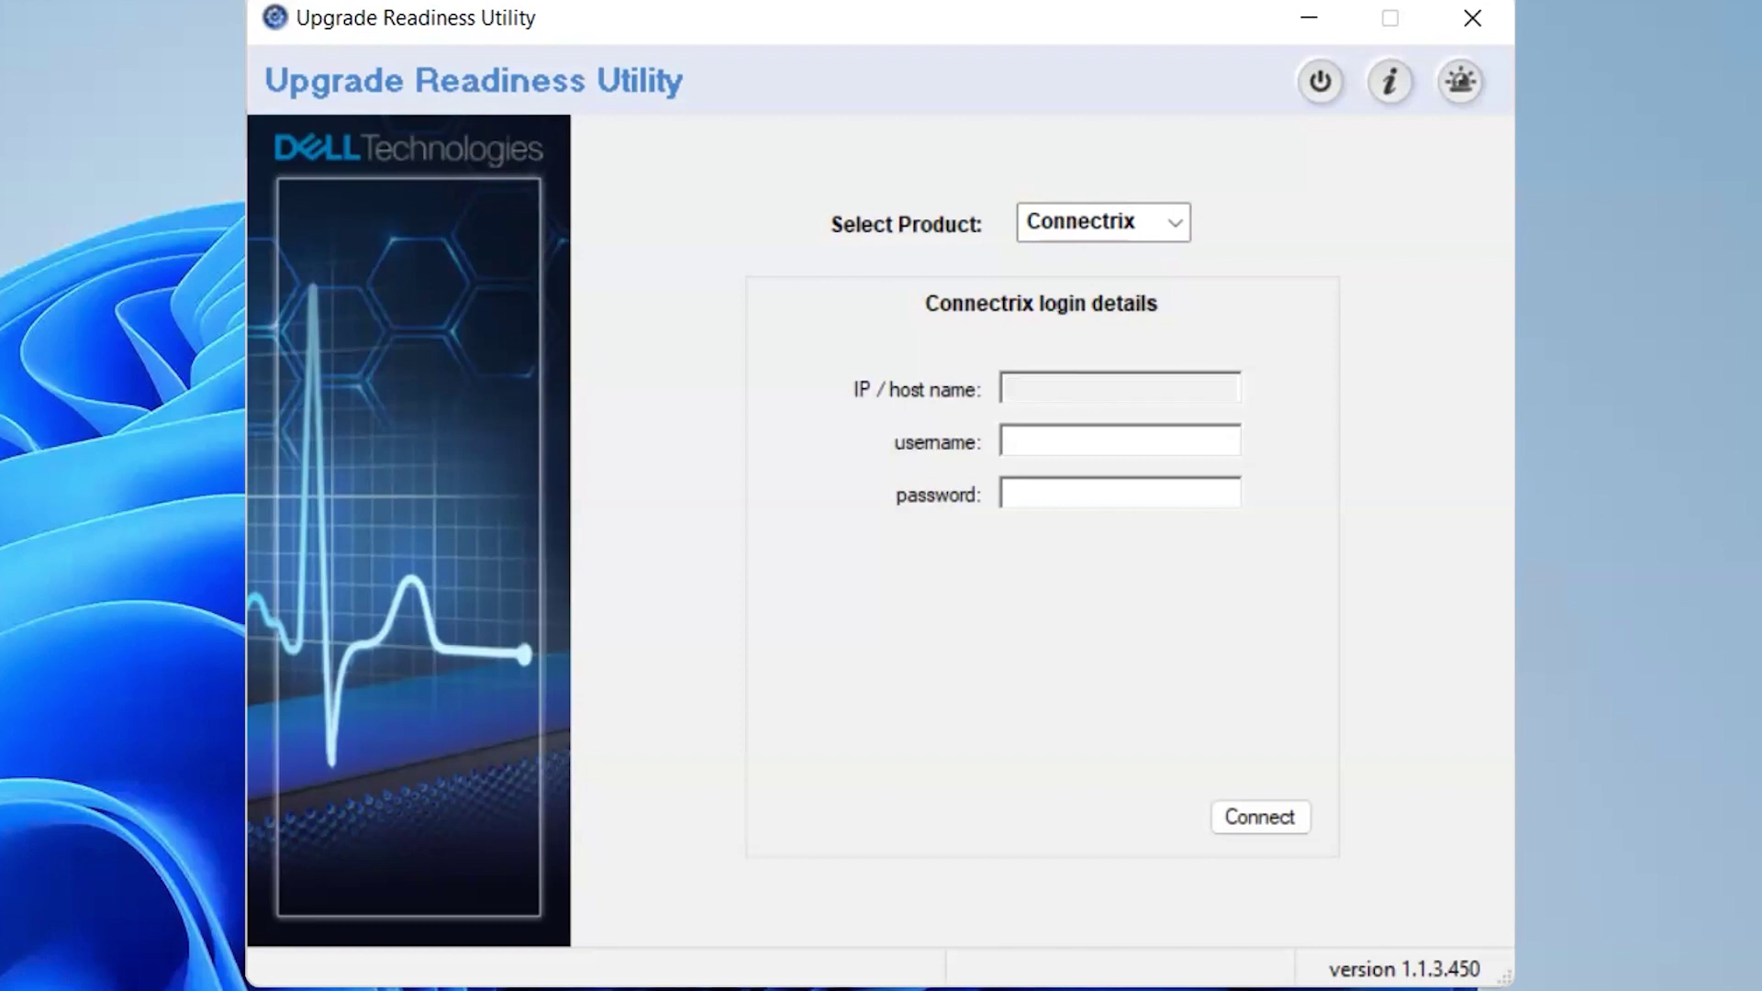
{"action": "left_click", "coordinate": [1195, 427]}
{"action": "type", "text": "admin"}
{"action": "key", "text": "Tab"}
{"action": "type", "text": "•••••••••"}
{"action": "left_click", "coordinate": [1260, 817]}
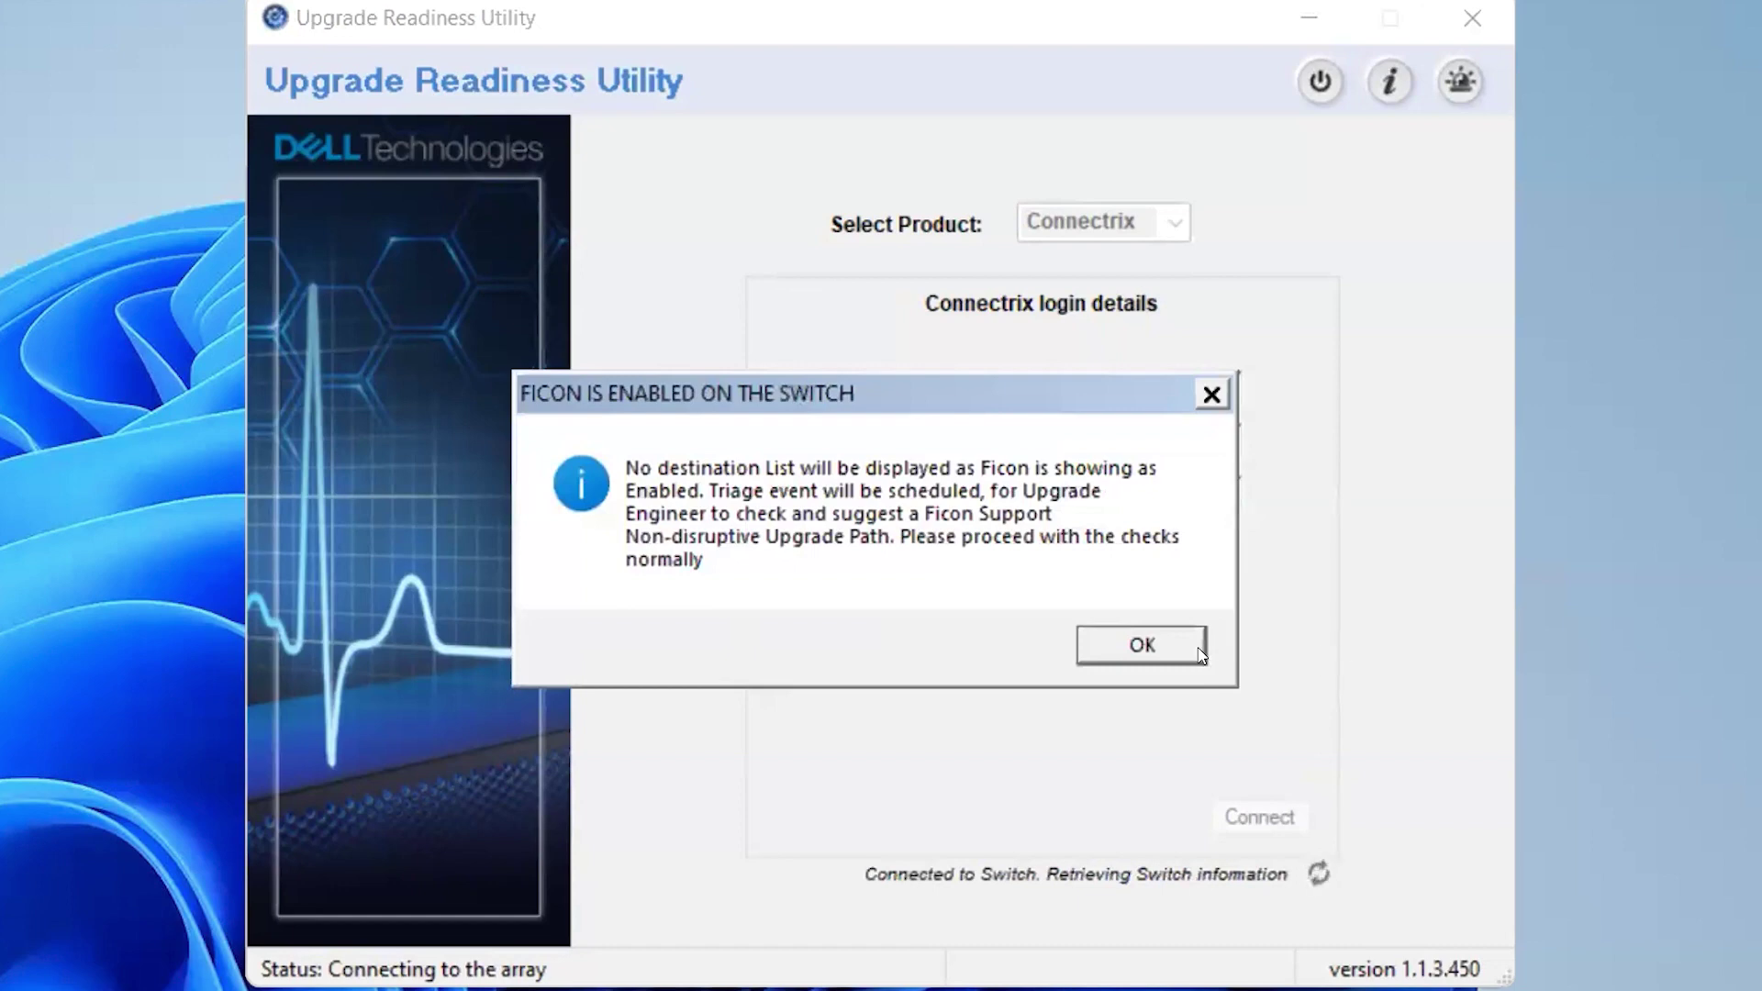
{"action": "left_click", "coordinate": [1138, 640]}
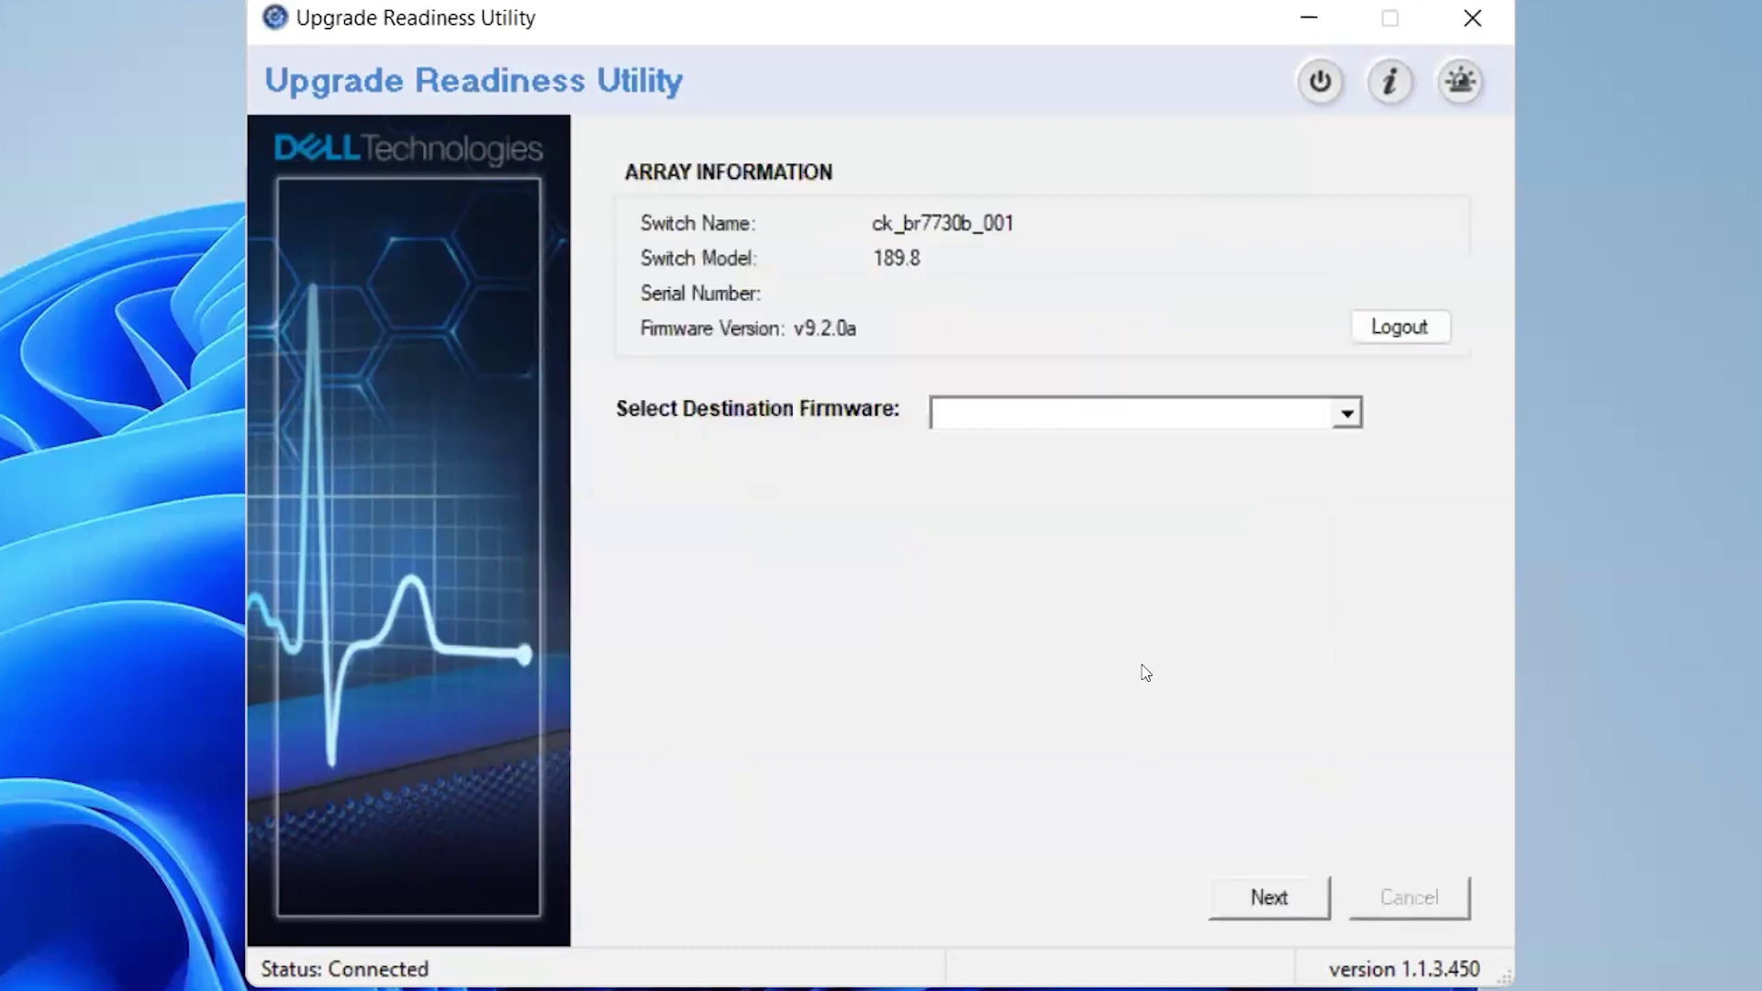
Choose FICON IS ENABLED as the destination firmware and continue to the diagnostic log step.
{"action": "left_click", "coordinate": [1345, 415]}
{"action": "left_click", "coordinate": [1220, 446]}
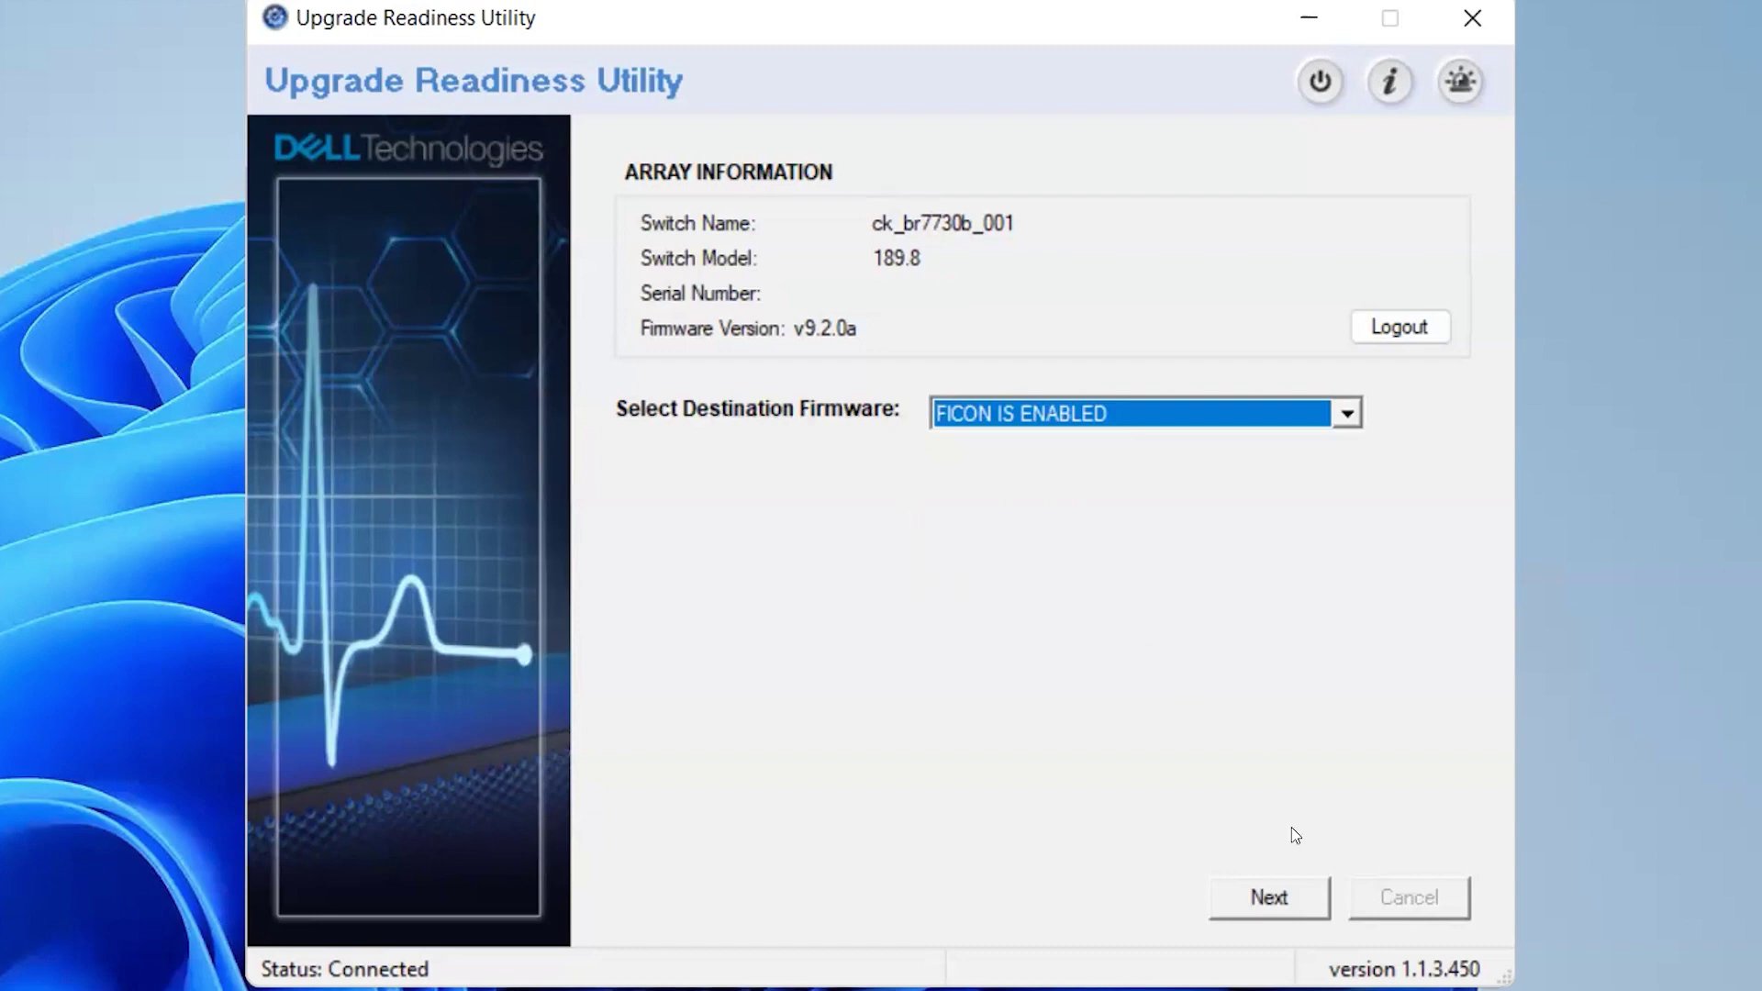
{"action": "left_click", "coordinate": [1285, 898]}
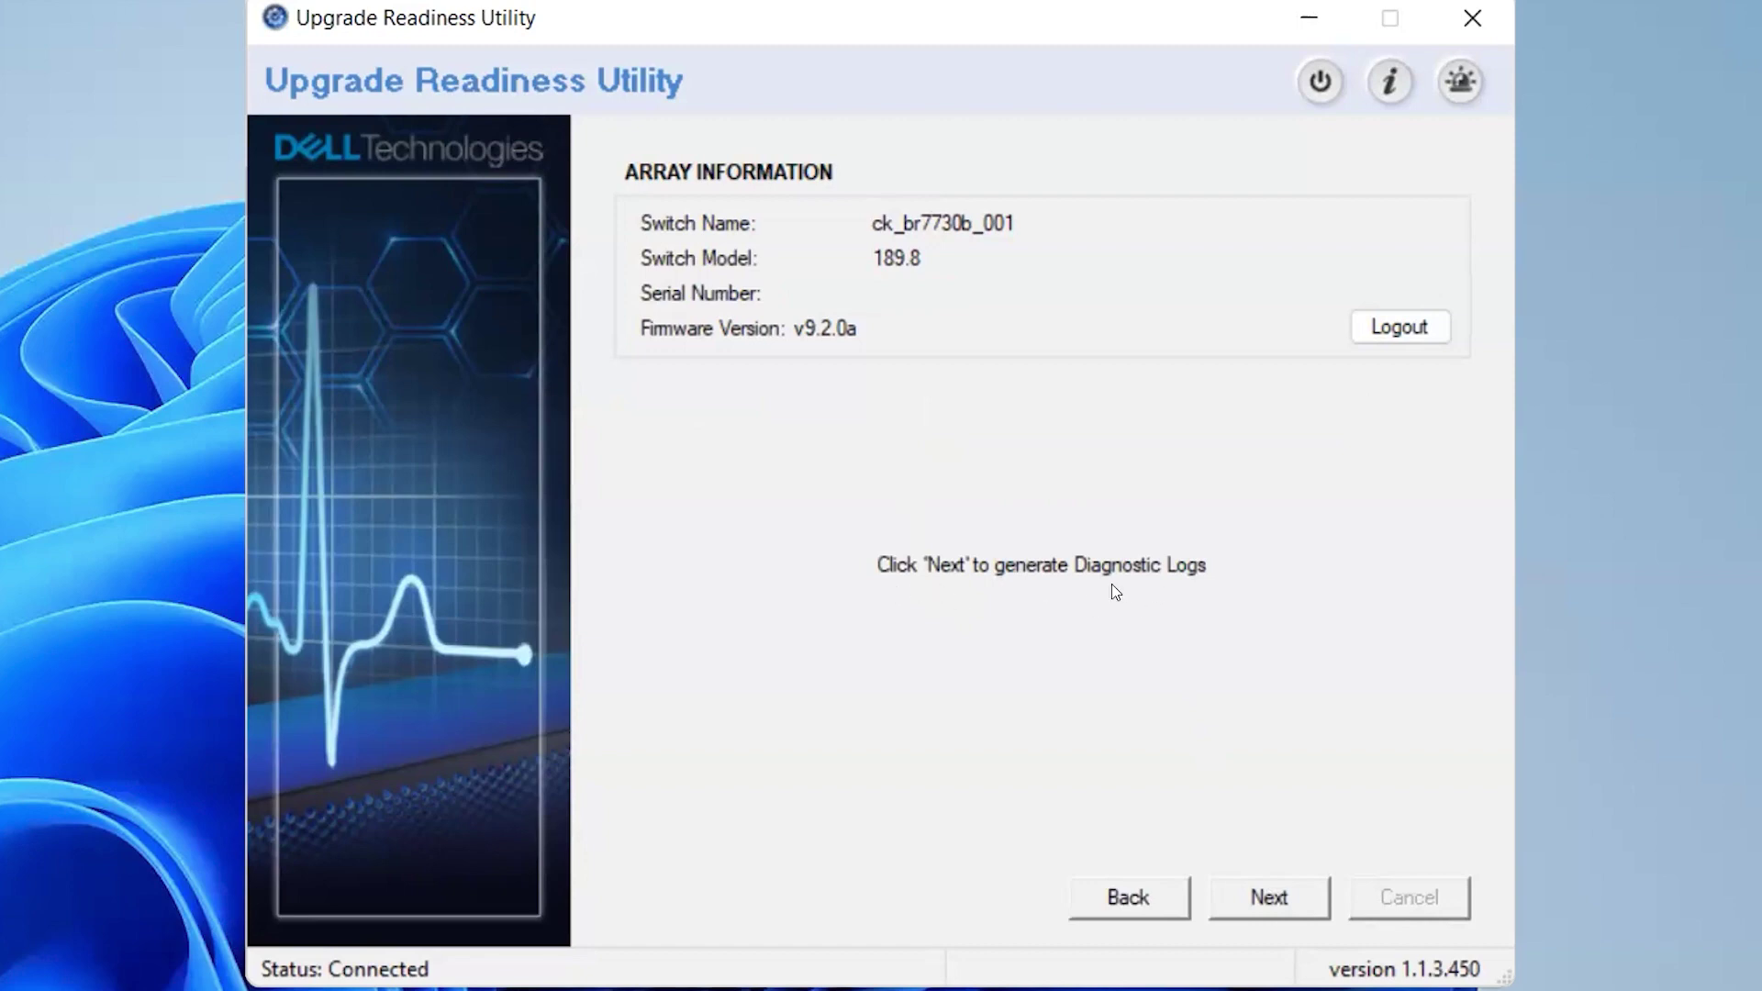
Run the switch checks and open the resulting _2023-12-01_12-18_connectrix_collects.rps log.
{"action": "left_click", "coordinate": [1285, 898]}
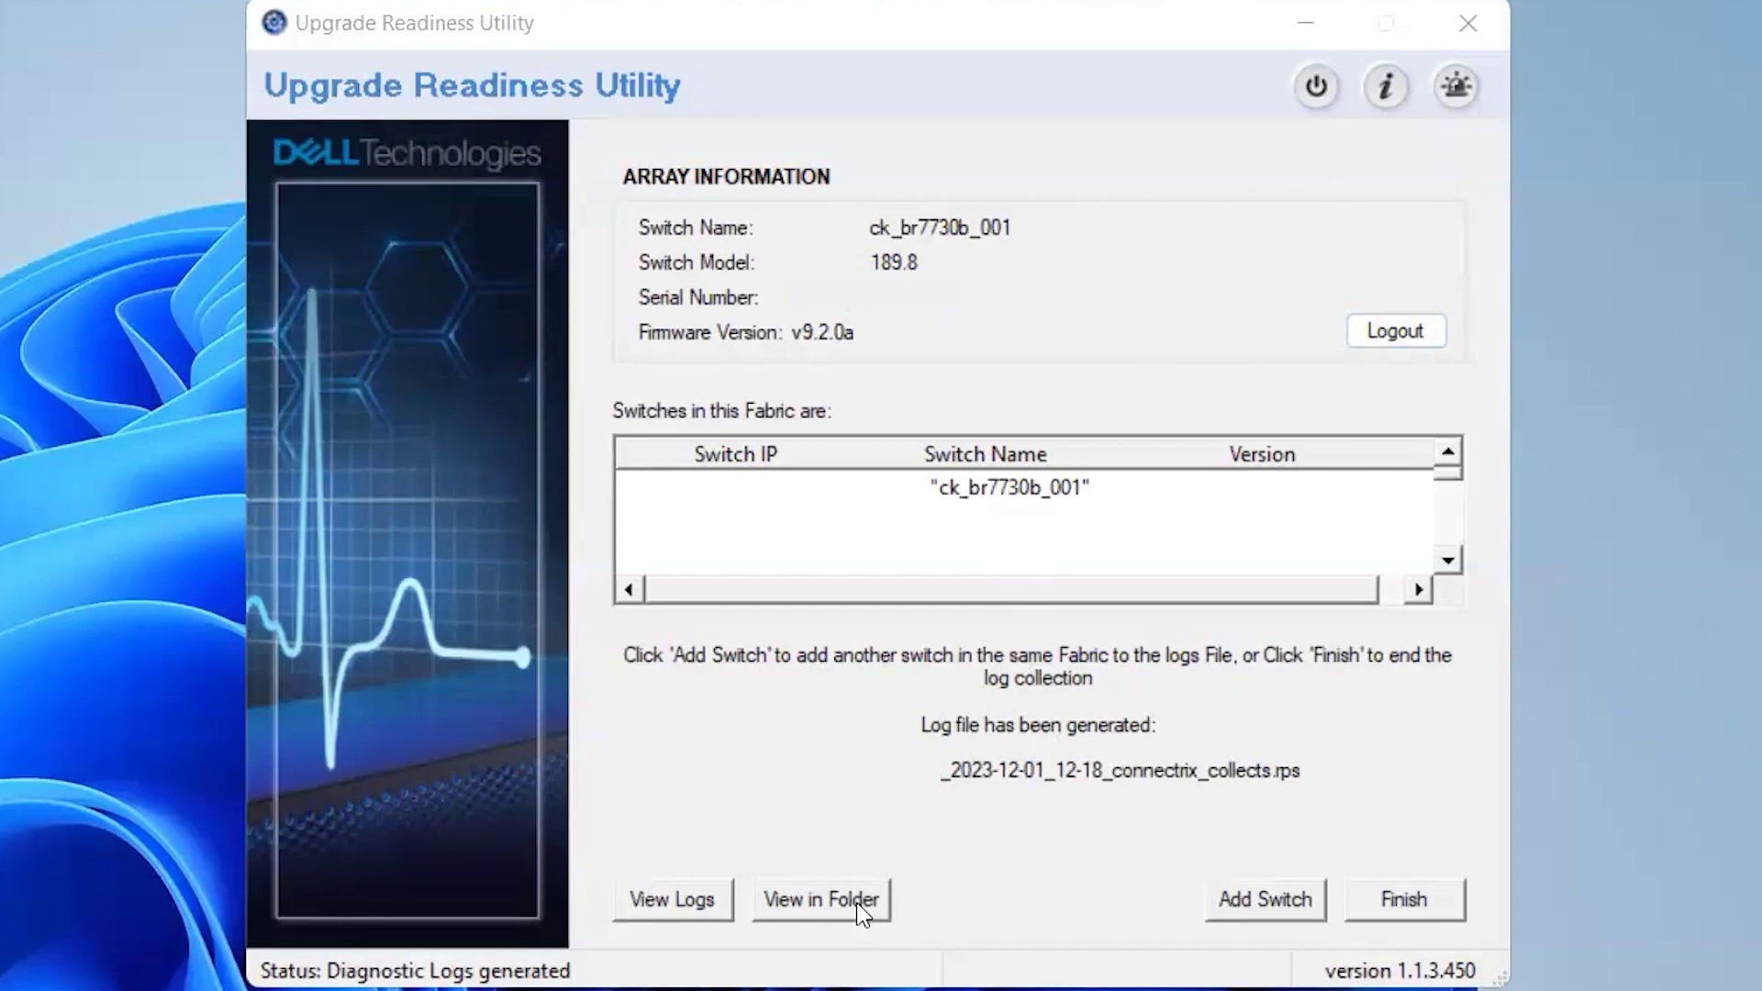
{"action": "left_click", "coordinate": [695, 904]}
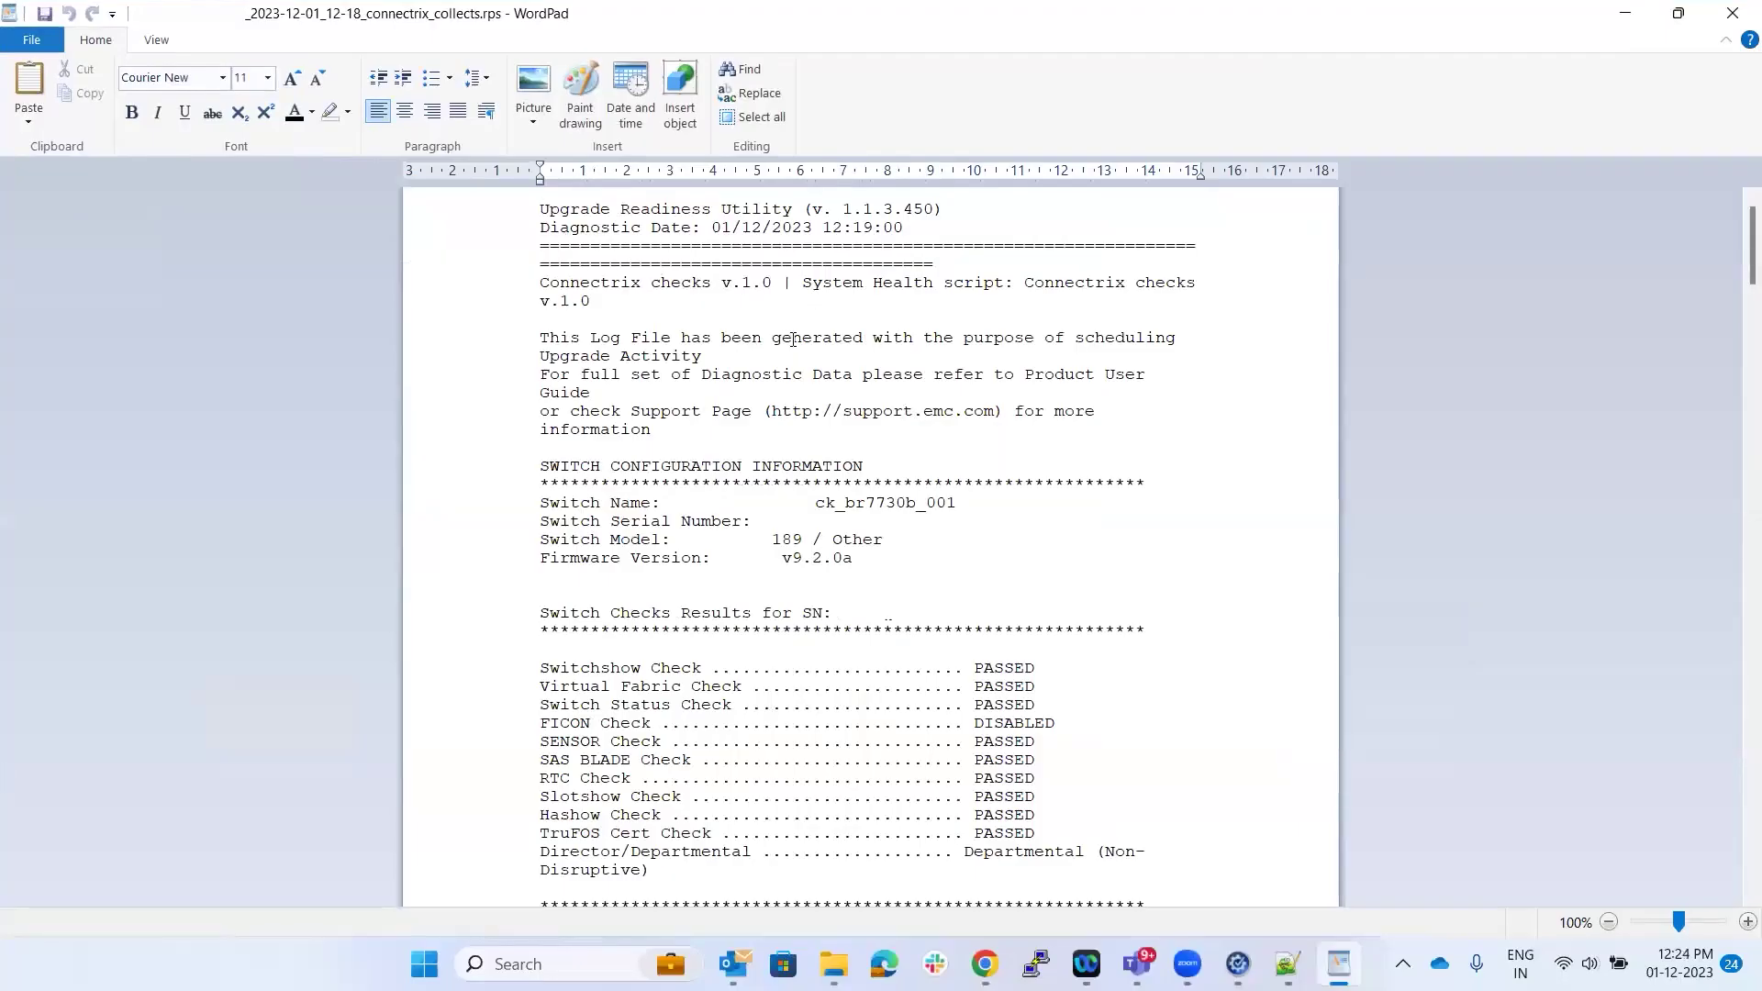
Scroll through the log's switch check results, fabricshow section and temperature sensor readings.
{"action": "scroll", "coordinate": [765, 355], "scroll_direction": "down", "scroll_amount": 3}
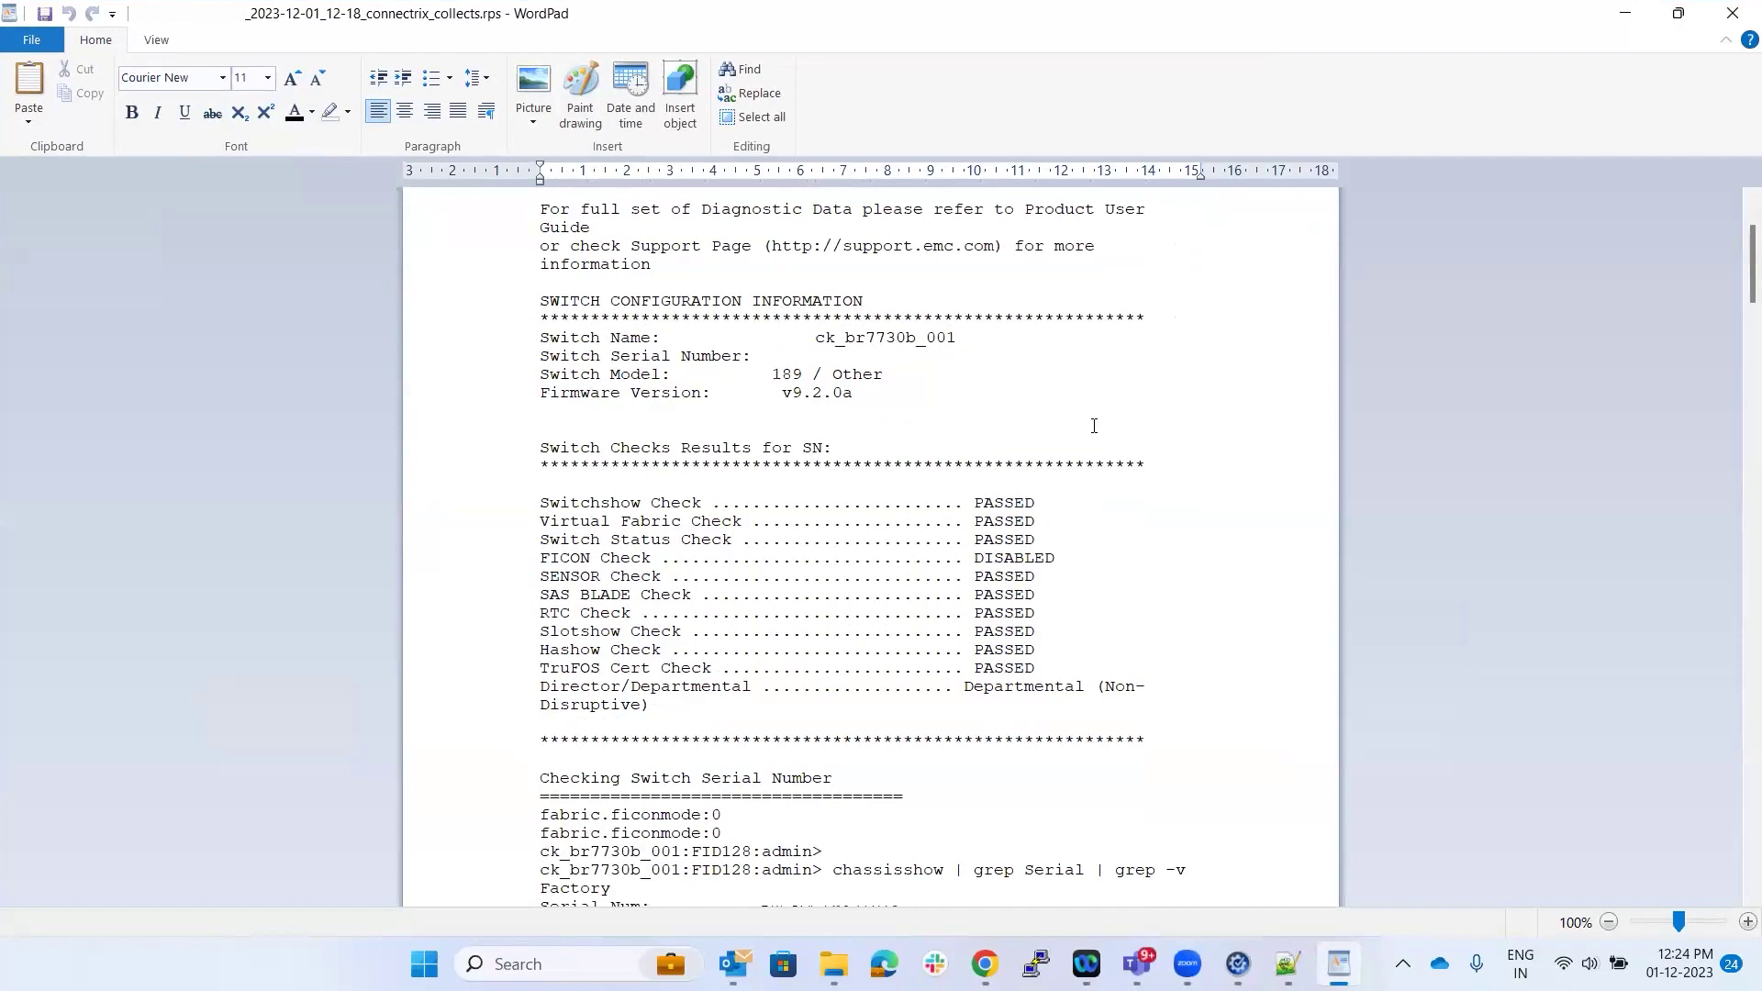
{"action": "scroll", "coordinate": [1093, 426], "scroll_direction": "down", "scroll_amount": 2}
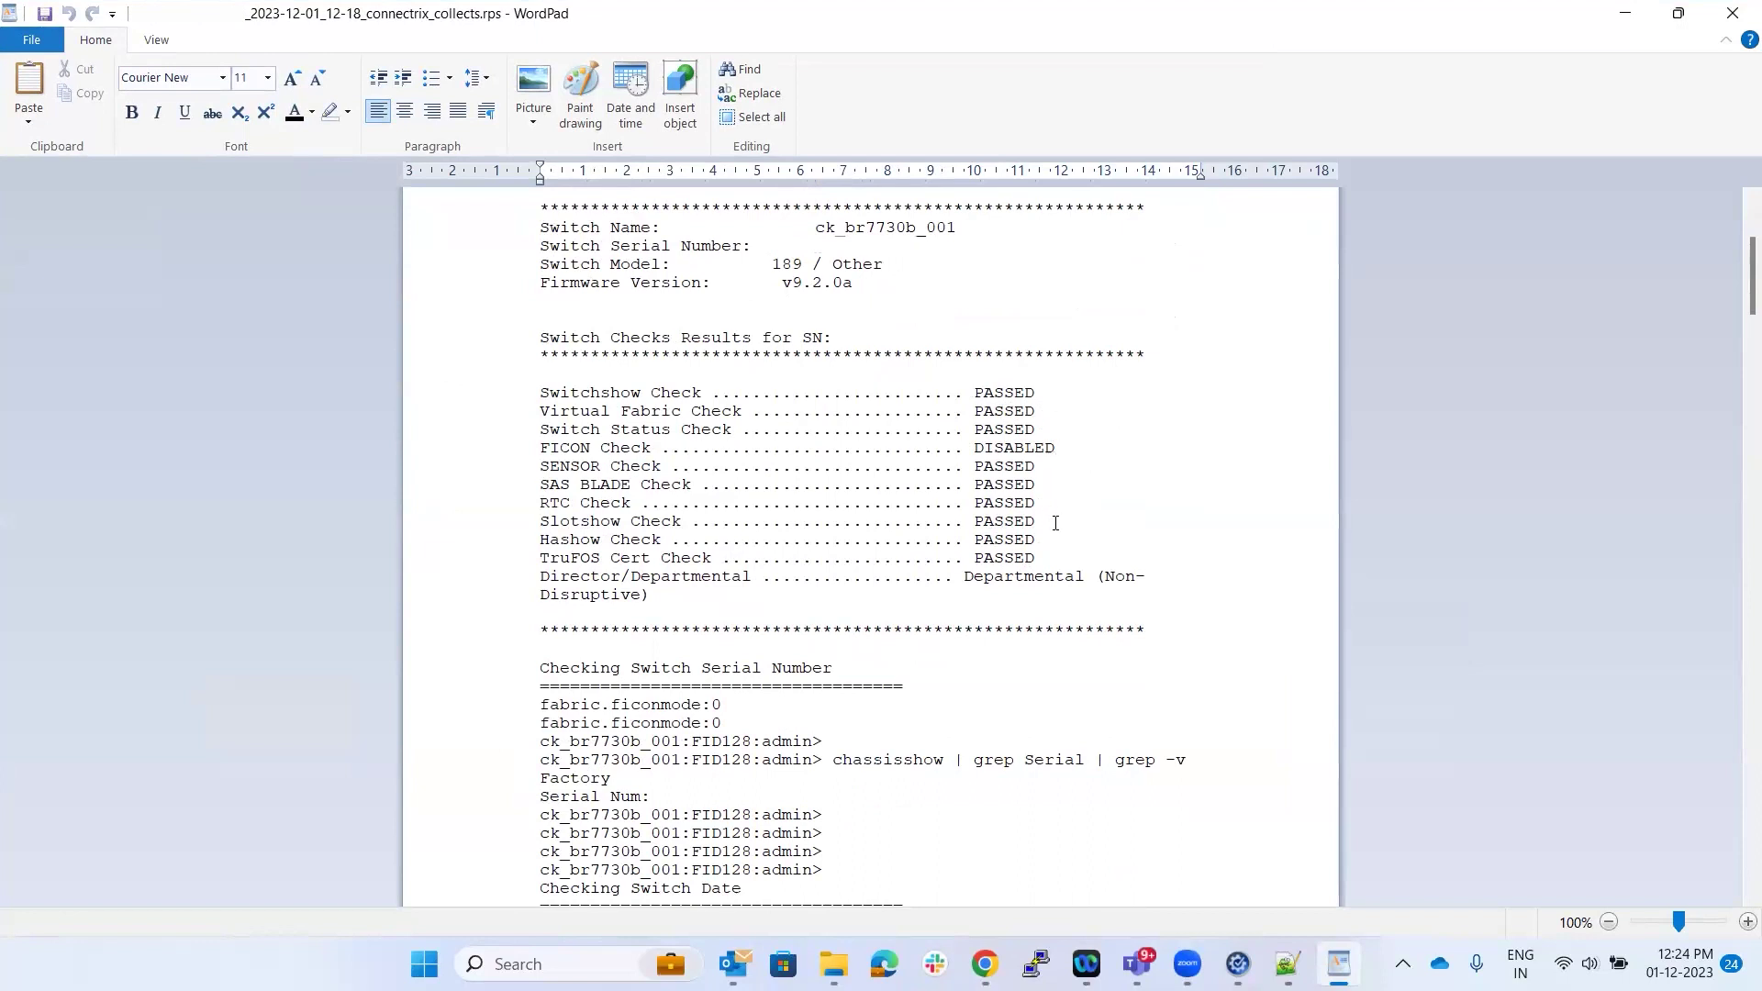
{"action": "scroll", "coordinate": [1056, 522], "scroll_direction": "down", "scroll_amount": 4}
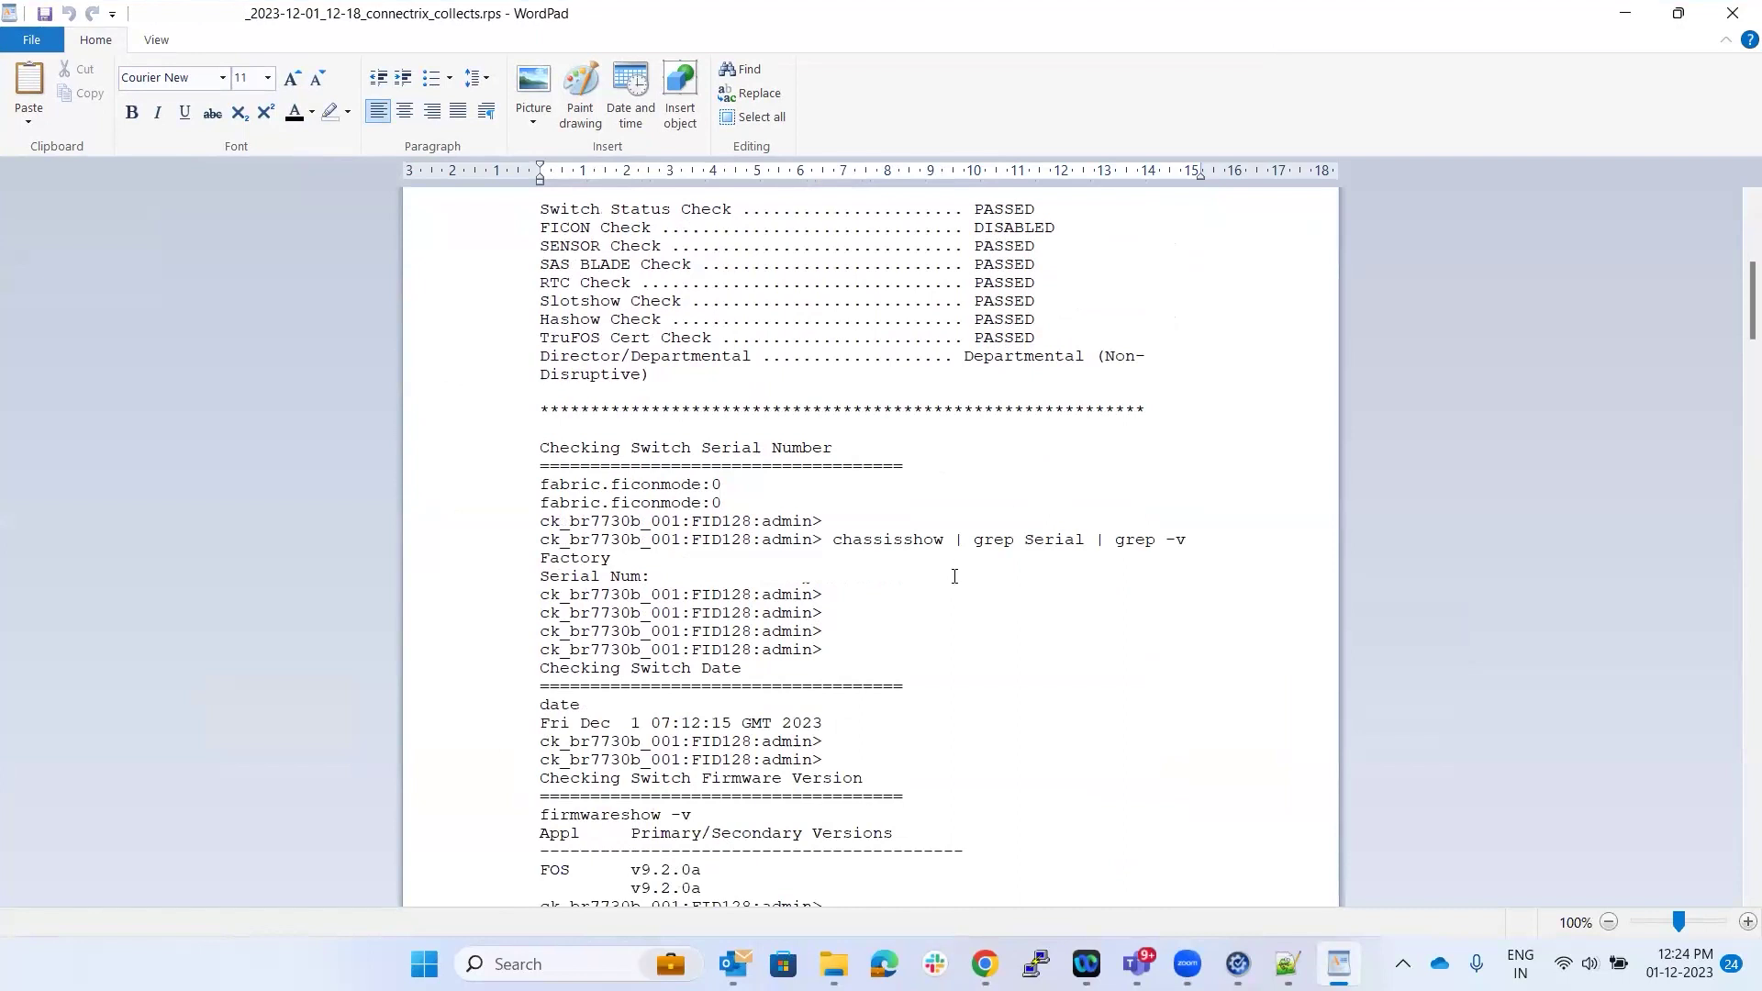
{"action": "scroll", "coordinate": [955, 576], "scroll_direction": "down", "scroll_amount": 5}
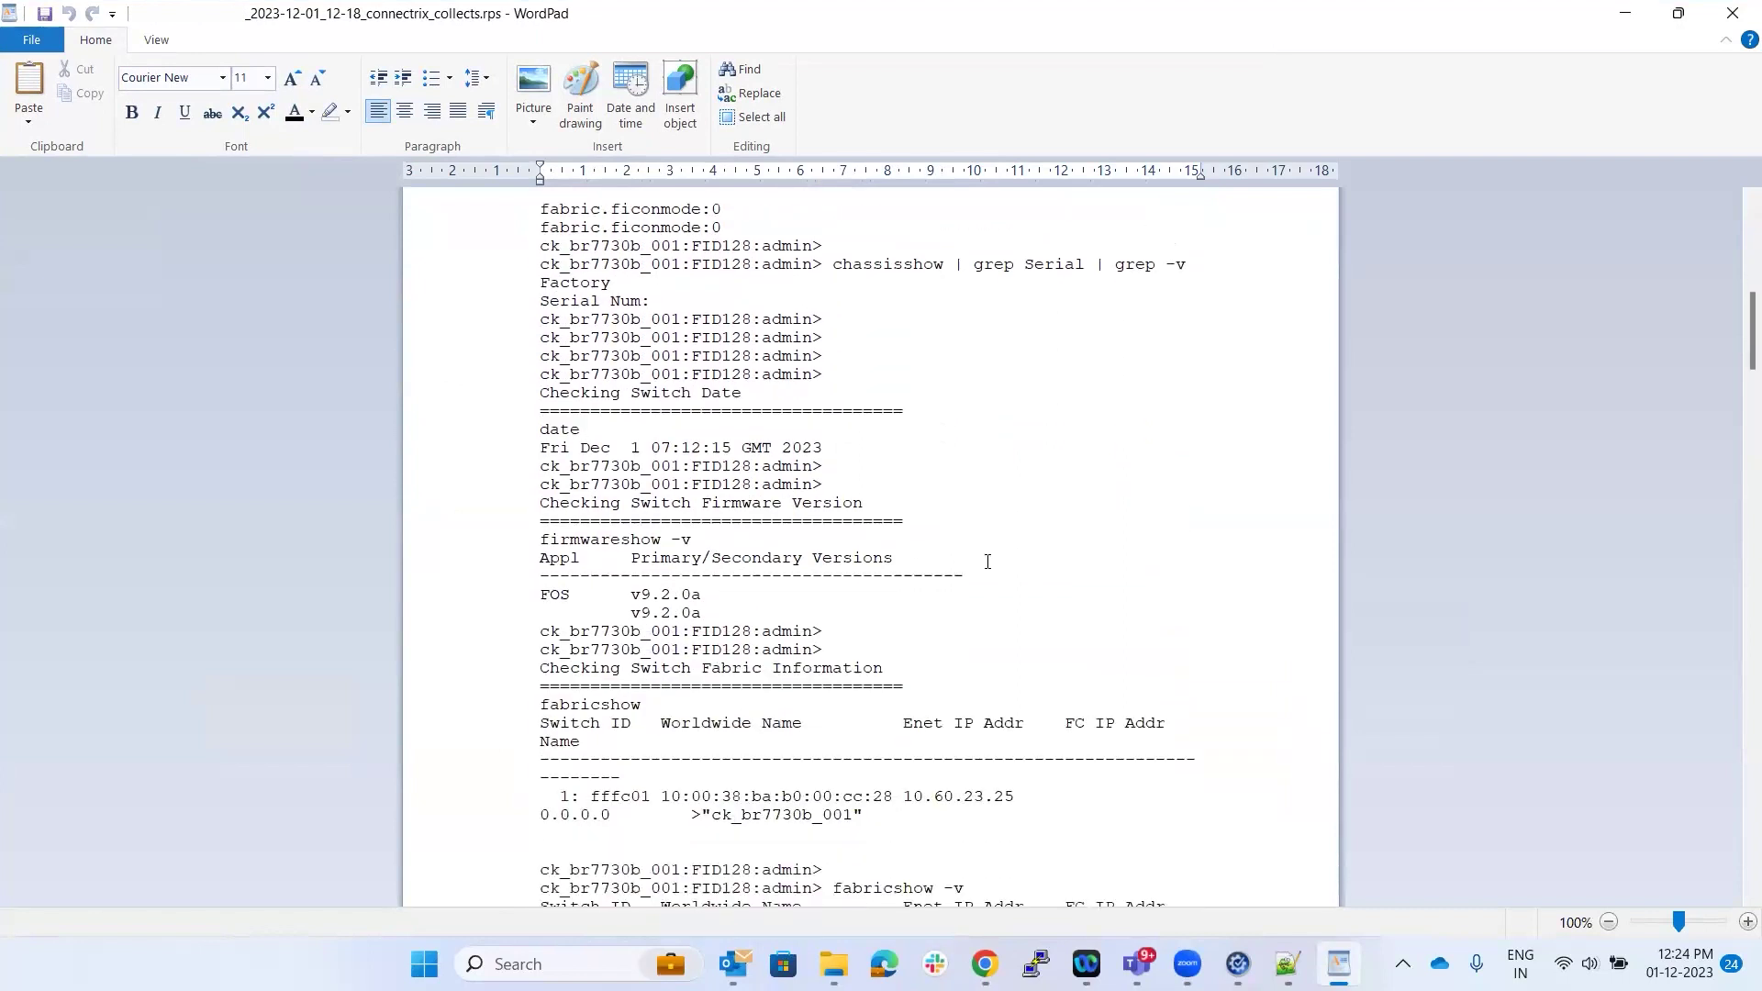
{"action": "scroll", "coordinate": [1000, 565], "scroll_direction": "down", "scroll_amount": 3}
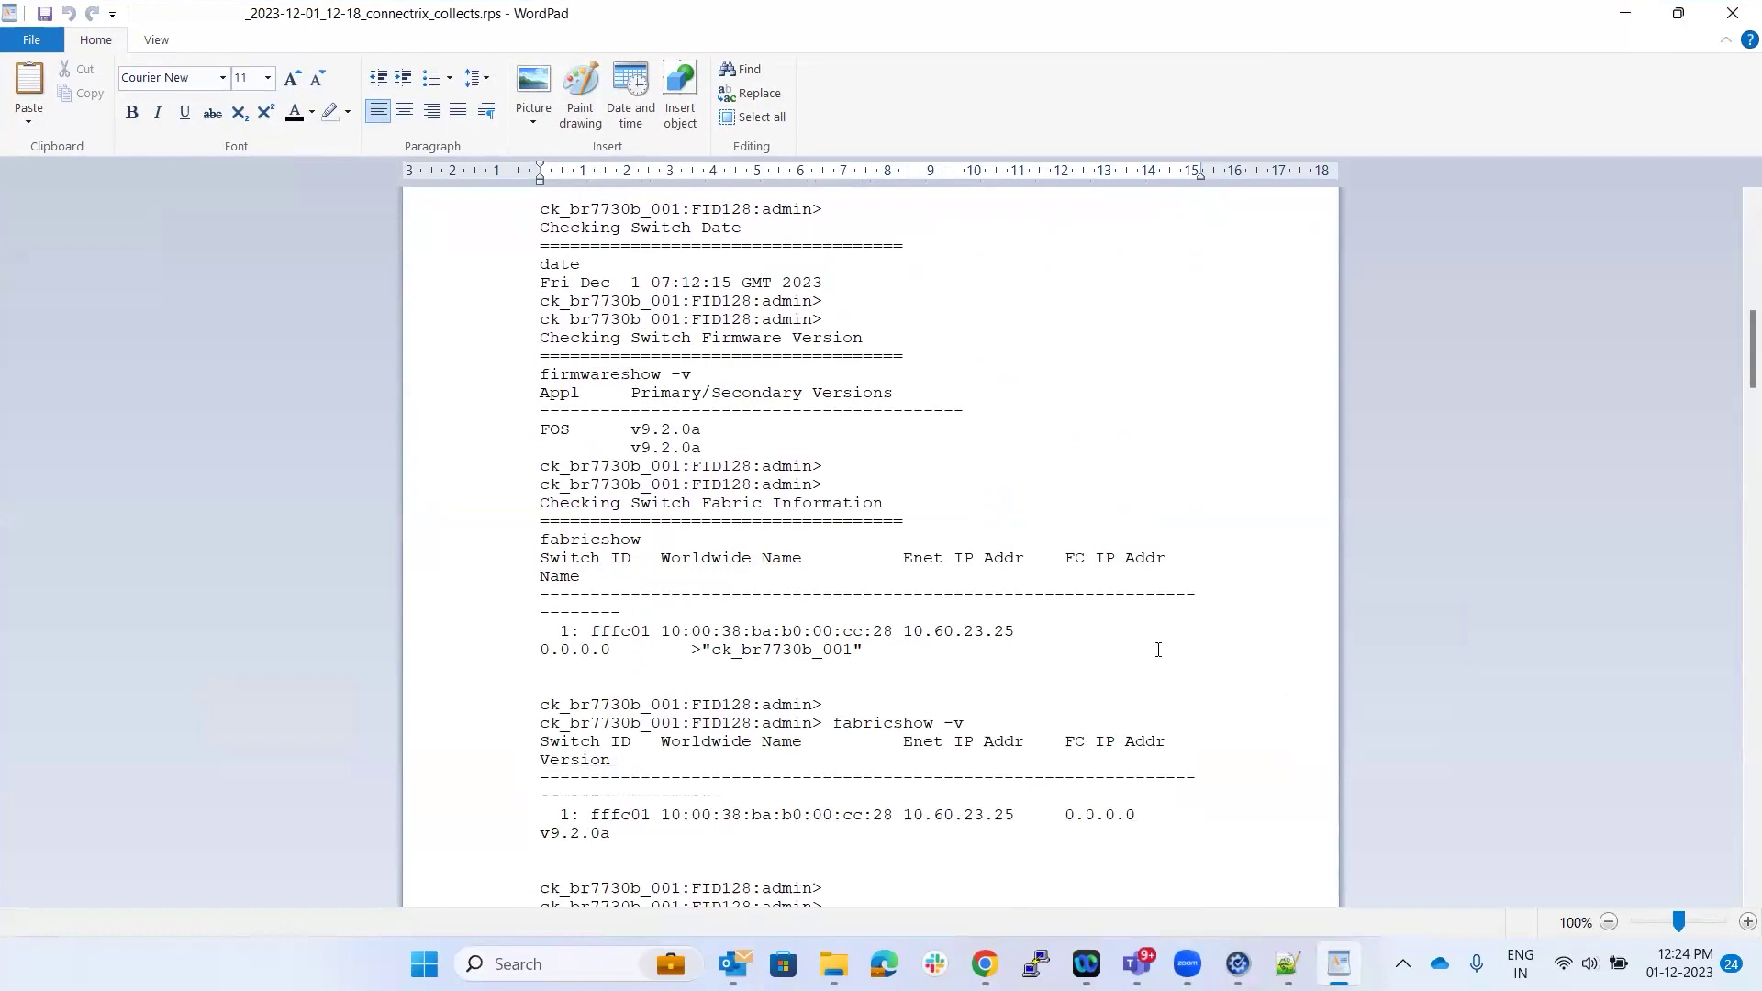
{"action": "scroll", "coordinate": [1161, 648], "scroll_direction": "down", "scroll_amount": 12}
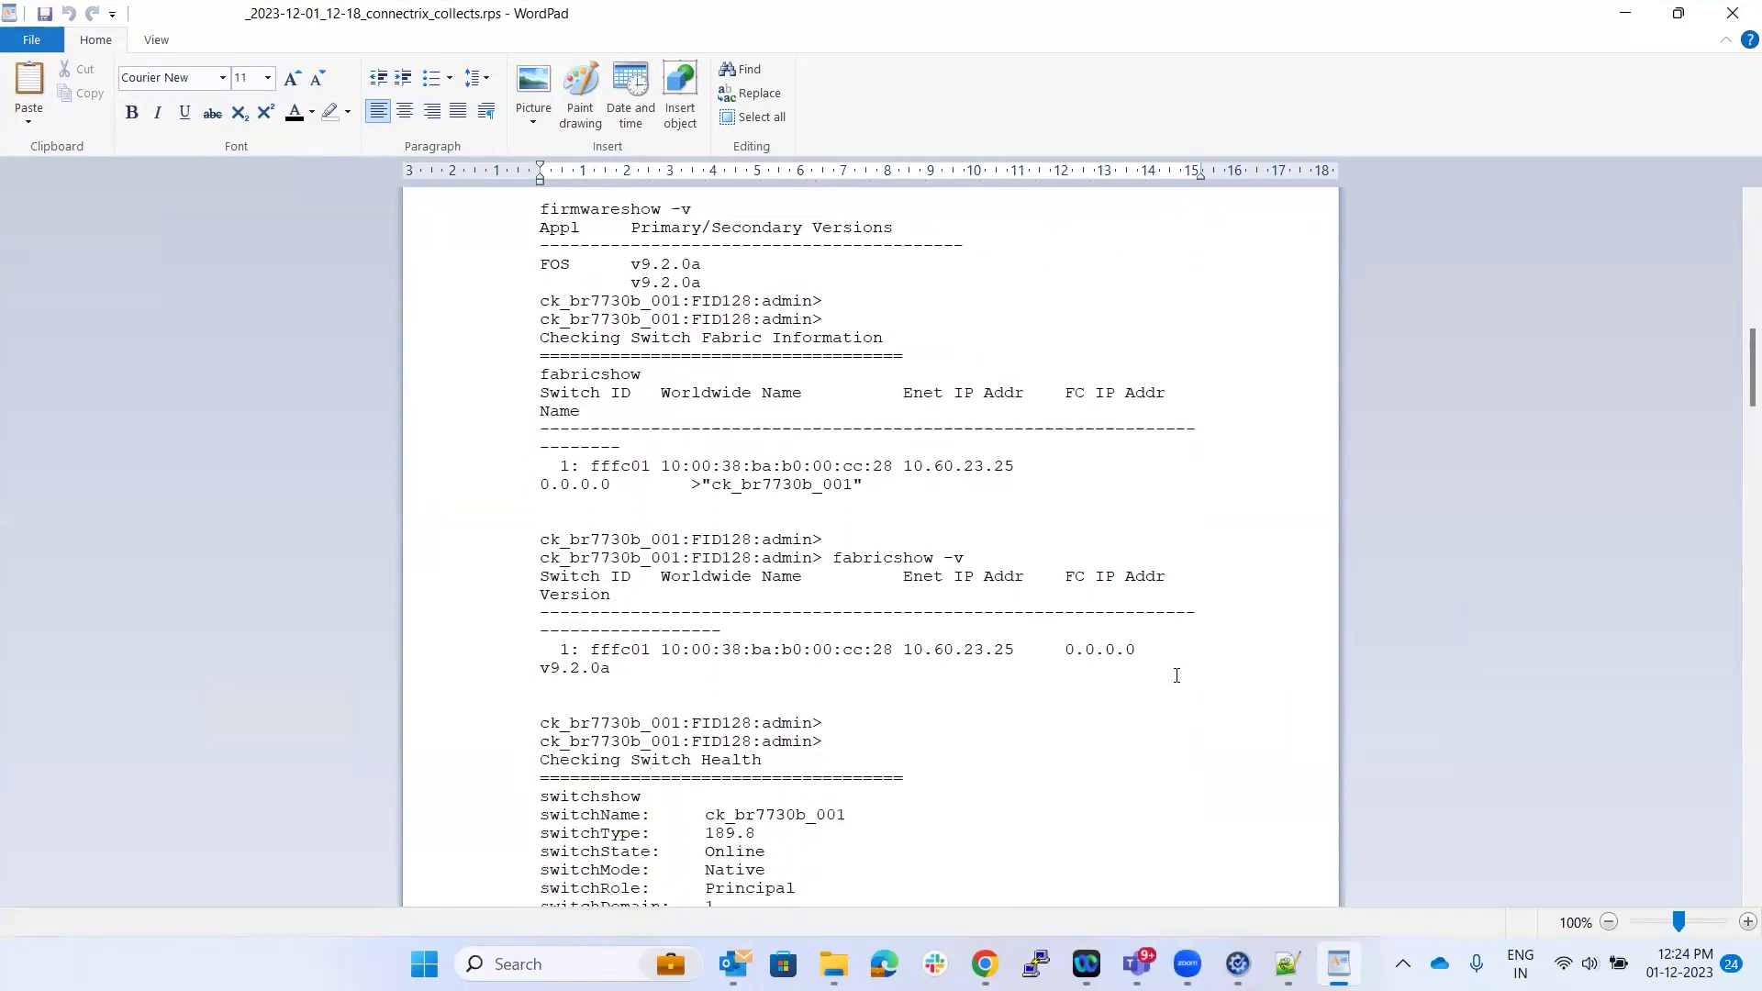
{"action": "scroll", "coordinate": [1175, 673], "scroll_direction": "down", "scroll_amount": 20}
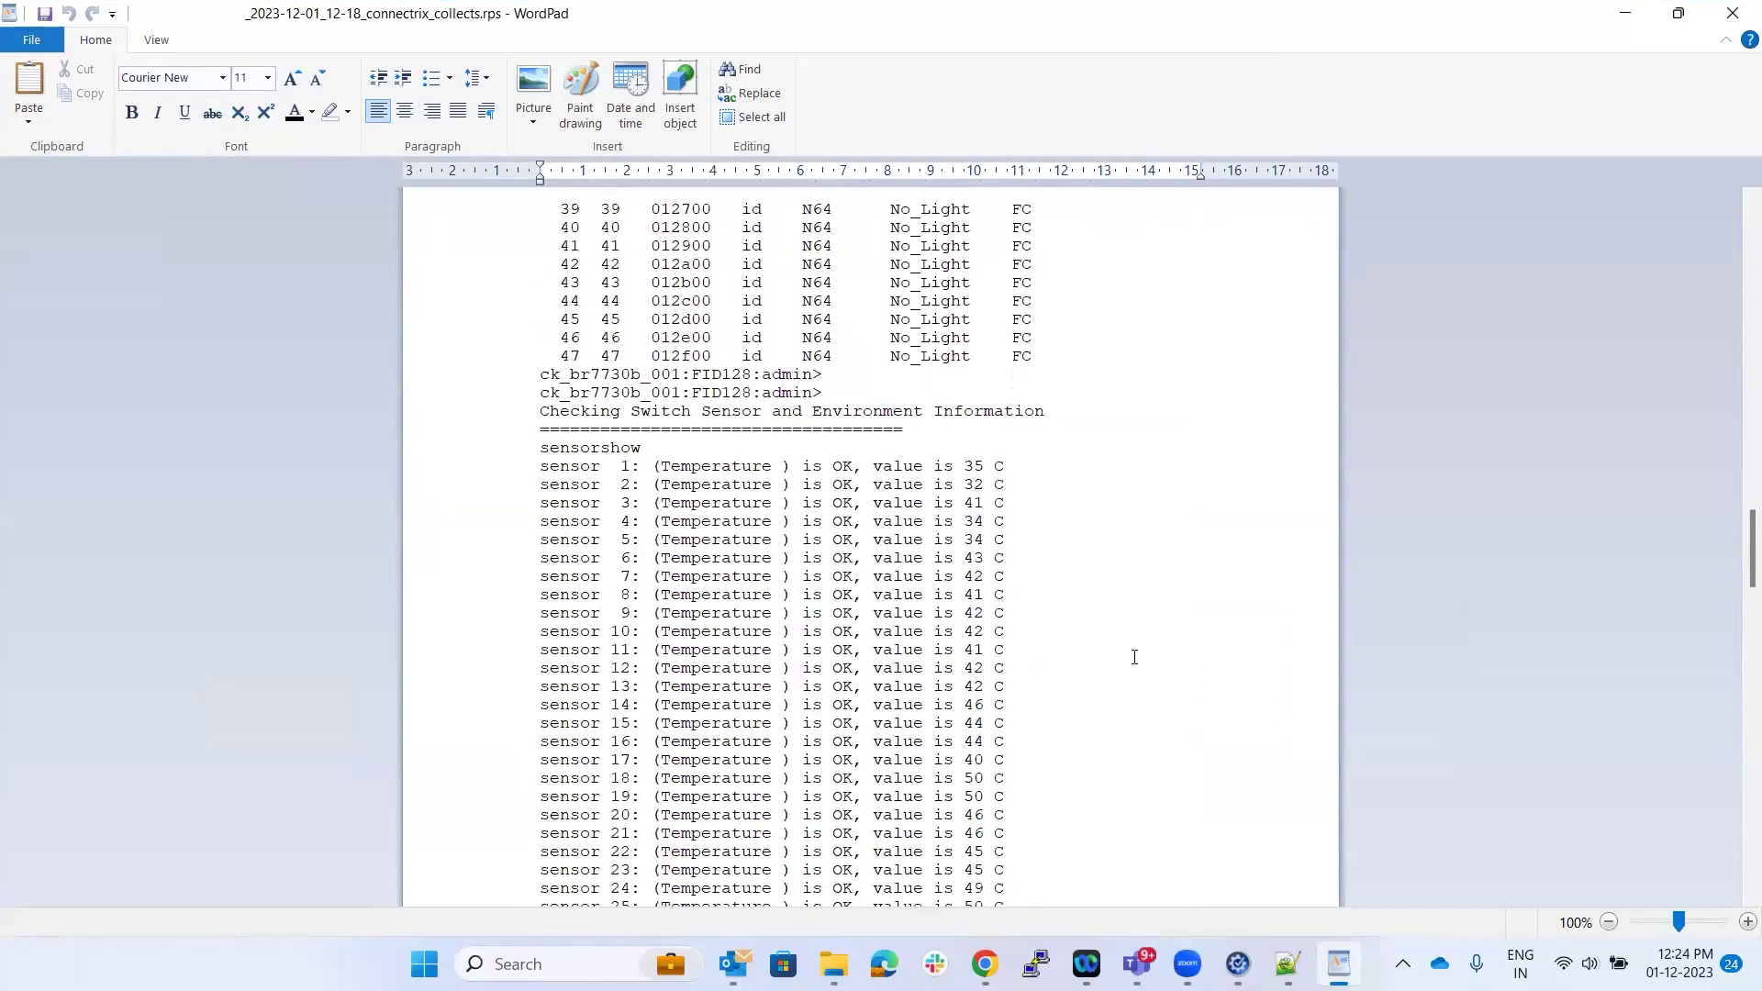
{"action": "scroll", "coordinate": [1134, 657], "scroll_direction": "down", "scroll_amount": 6}
{"action": "scroll", "coordinate": [1138, 642], "scroll_direction": "down", "scroll_amount": 11}
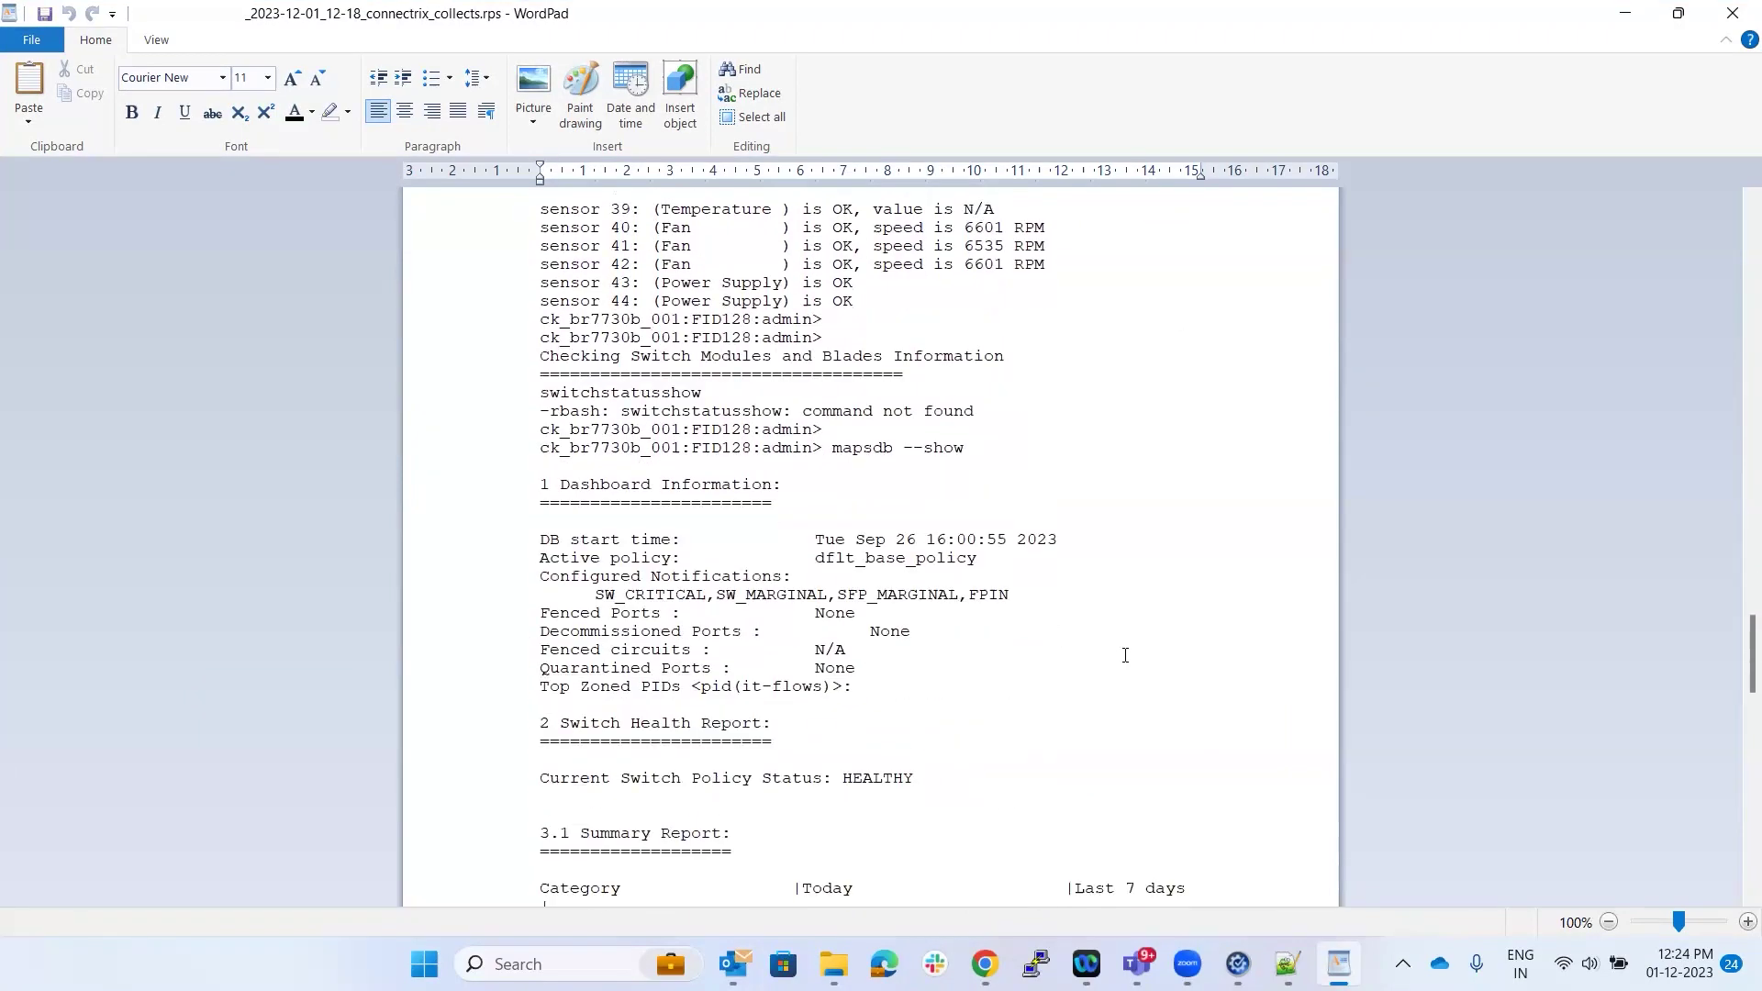
{"action": "scroll", "coordinate": [1115, 650], "scroll_direction": "down", "scroll_amount": 2}
{"action": "scroll", "coordinate": [1015, 610], "scroll_direction": "down", "scroll_amount": 3}
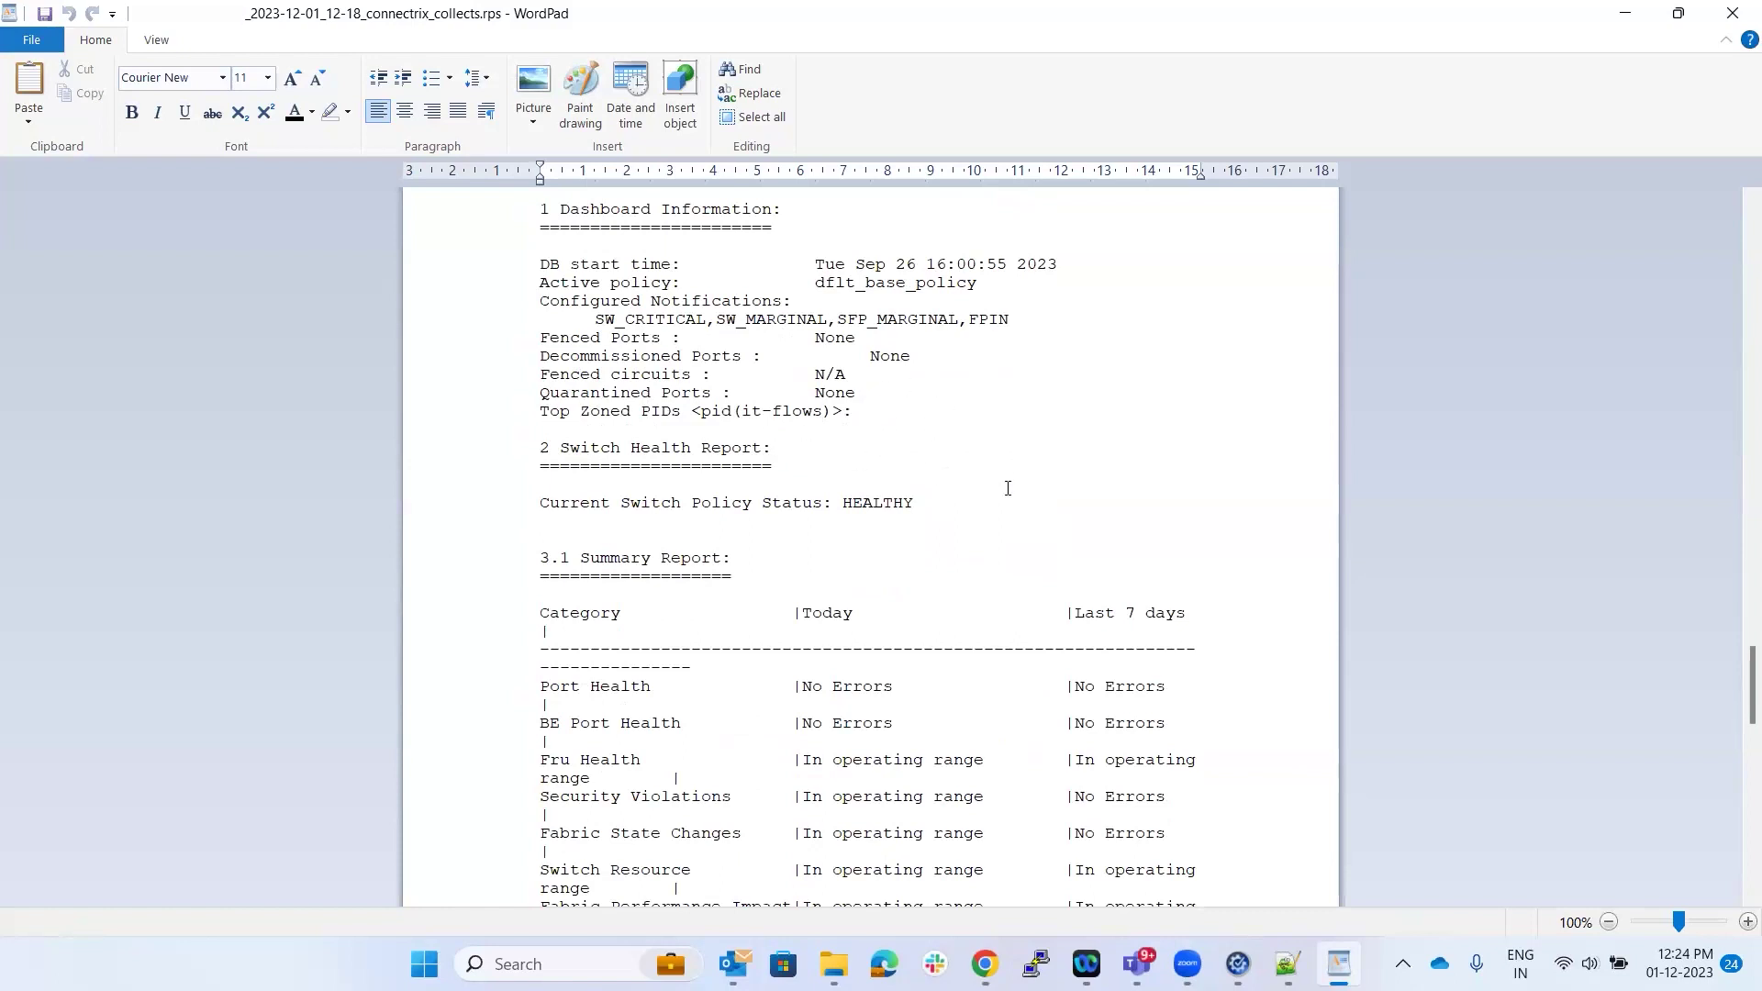
{"action": "scroll", "coordinate": [1059, 478], "scroll_direction": "down", "scroll_amount": 3}
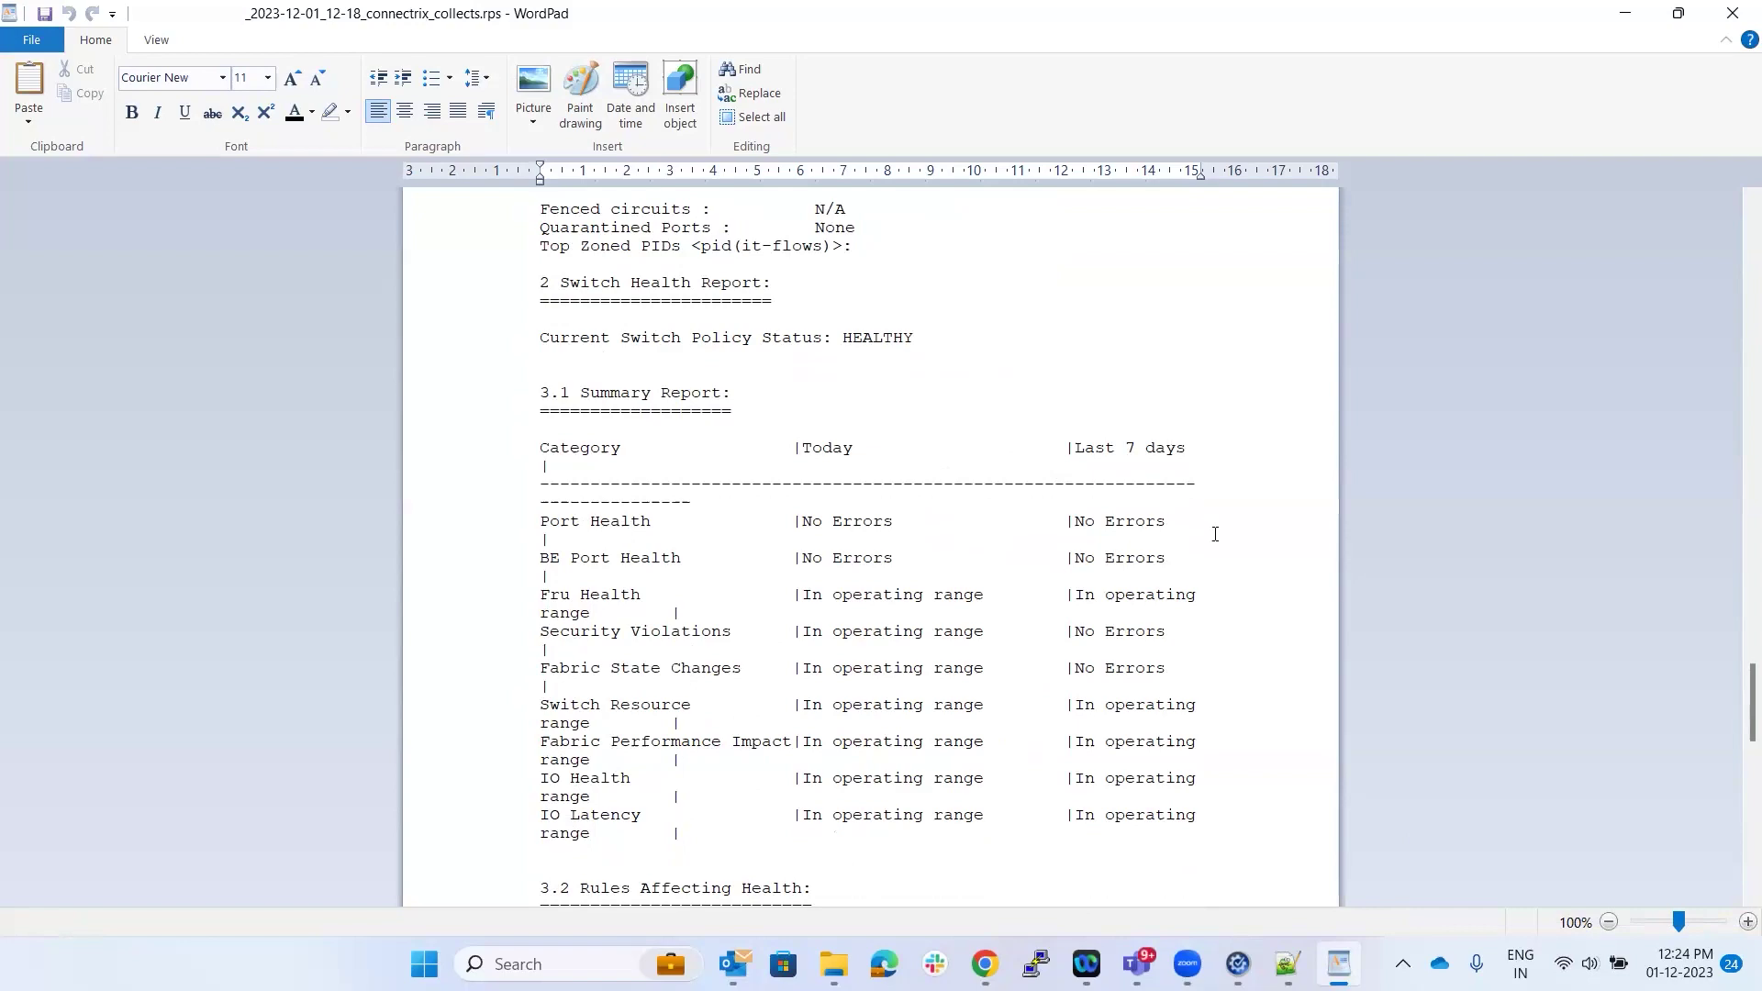
{"action": "scroll", "coordinate": [1215, 534], "scroll_direction": "down", "scroll_amount": 20}
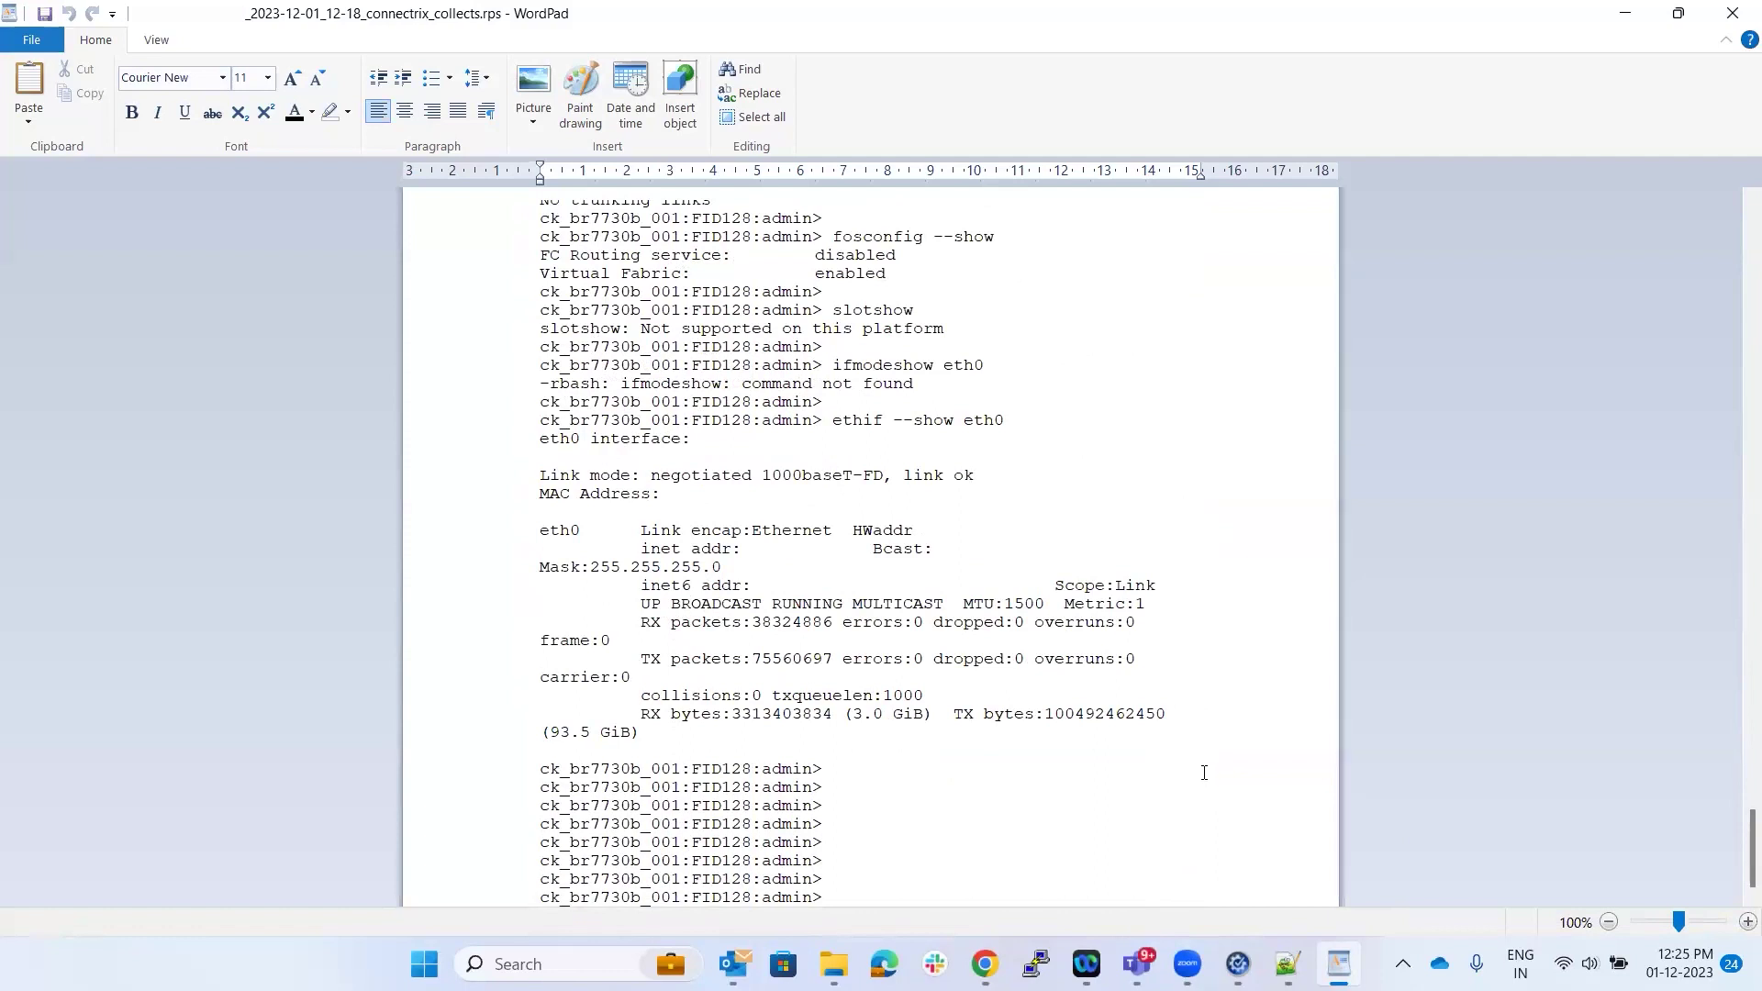
Return to the utility, finish log collection and confirm closing it with Yes.
{"action": "left_click", "coordinate": [1238, 964]}
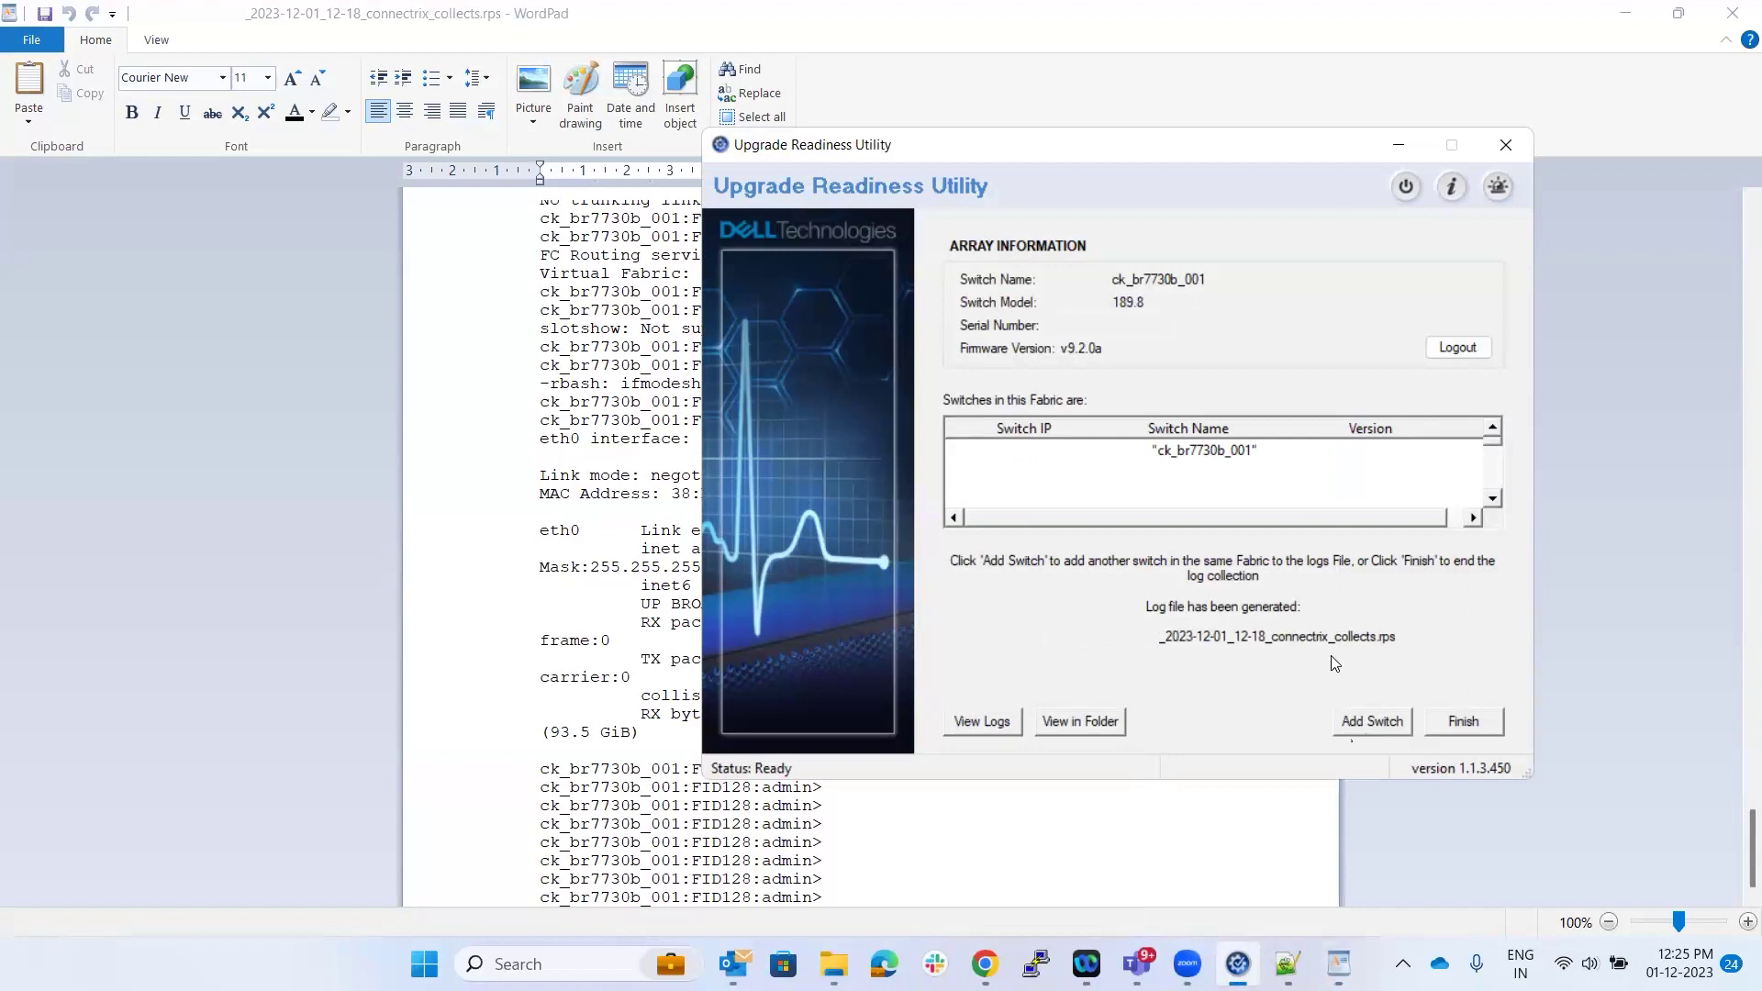
{"action": "left_click", "coordinate": [1452, 724]}
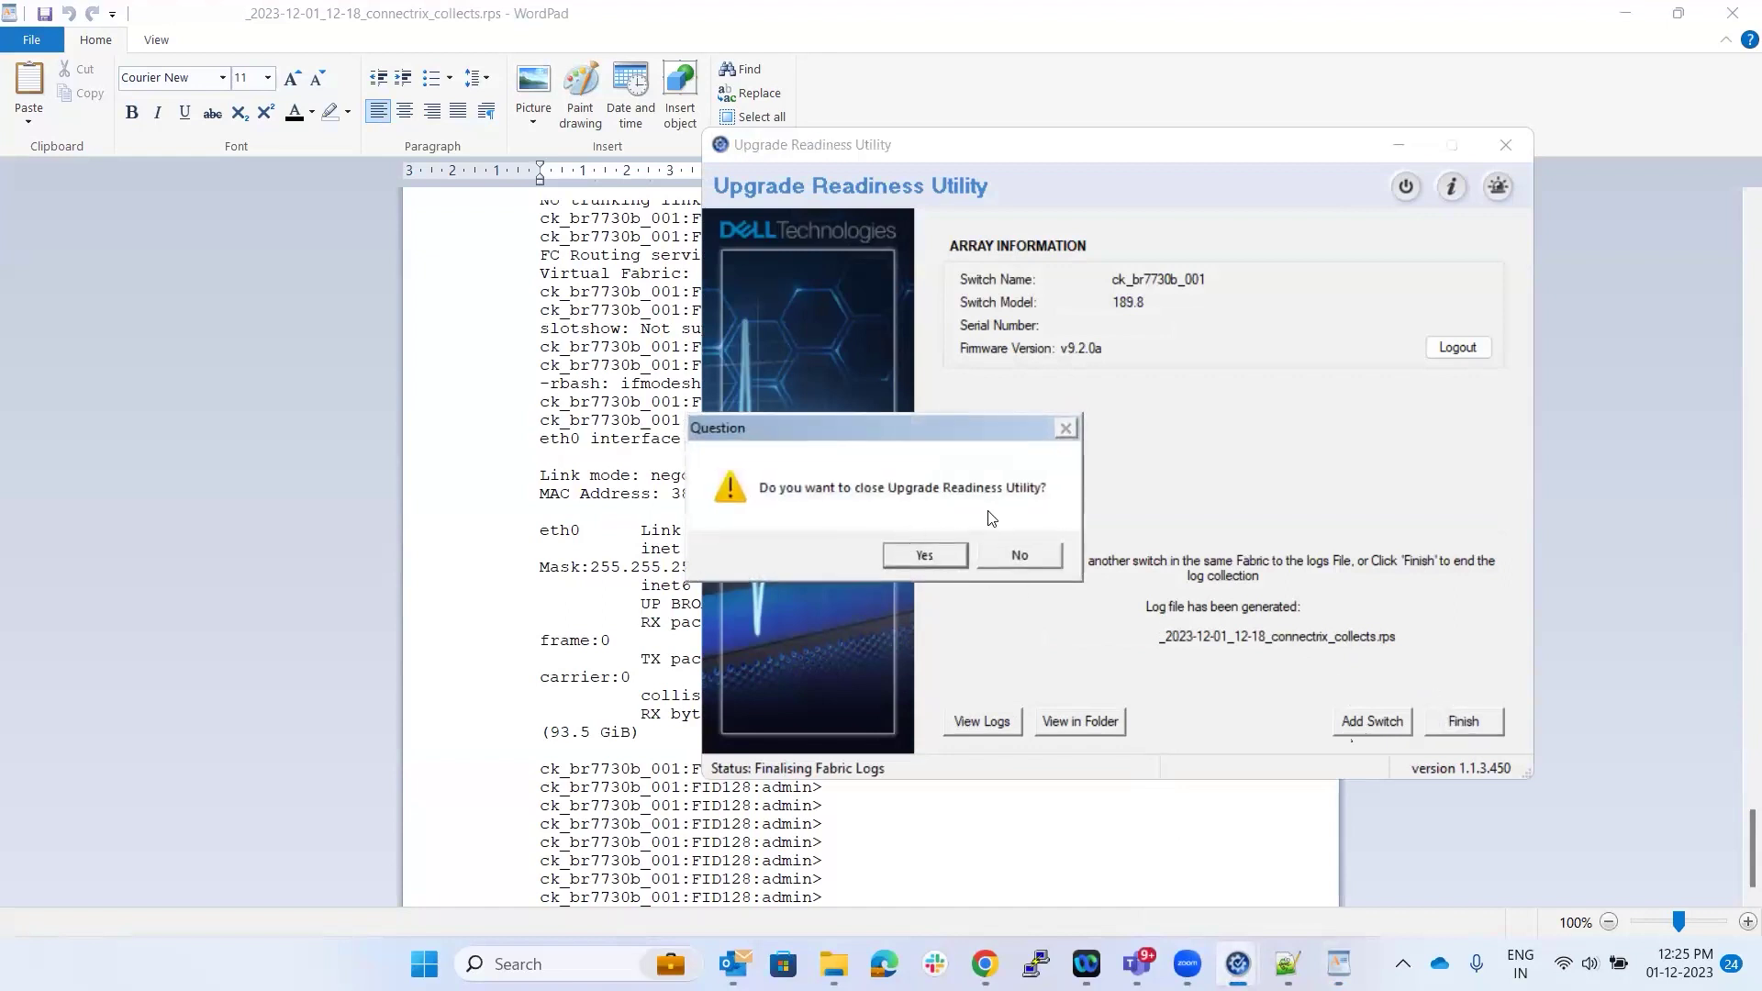
{"action": "left_click", "coordinate": [947, 556]}
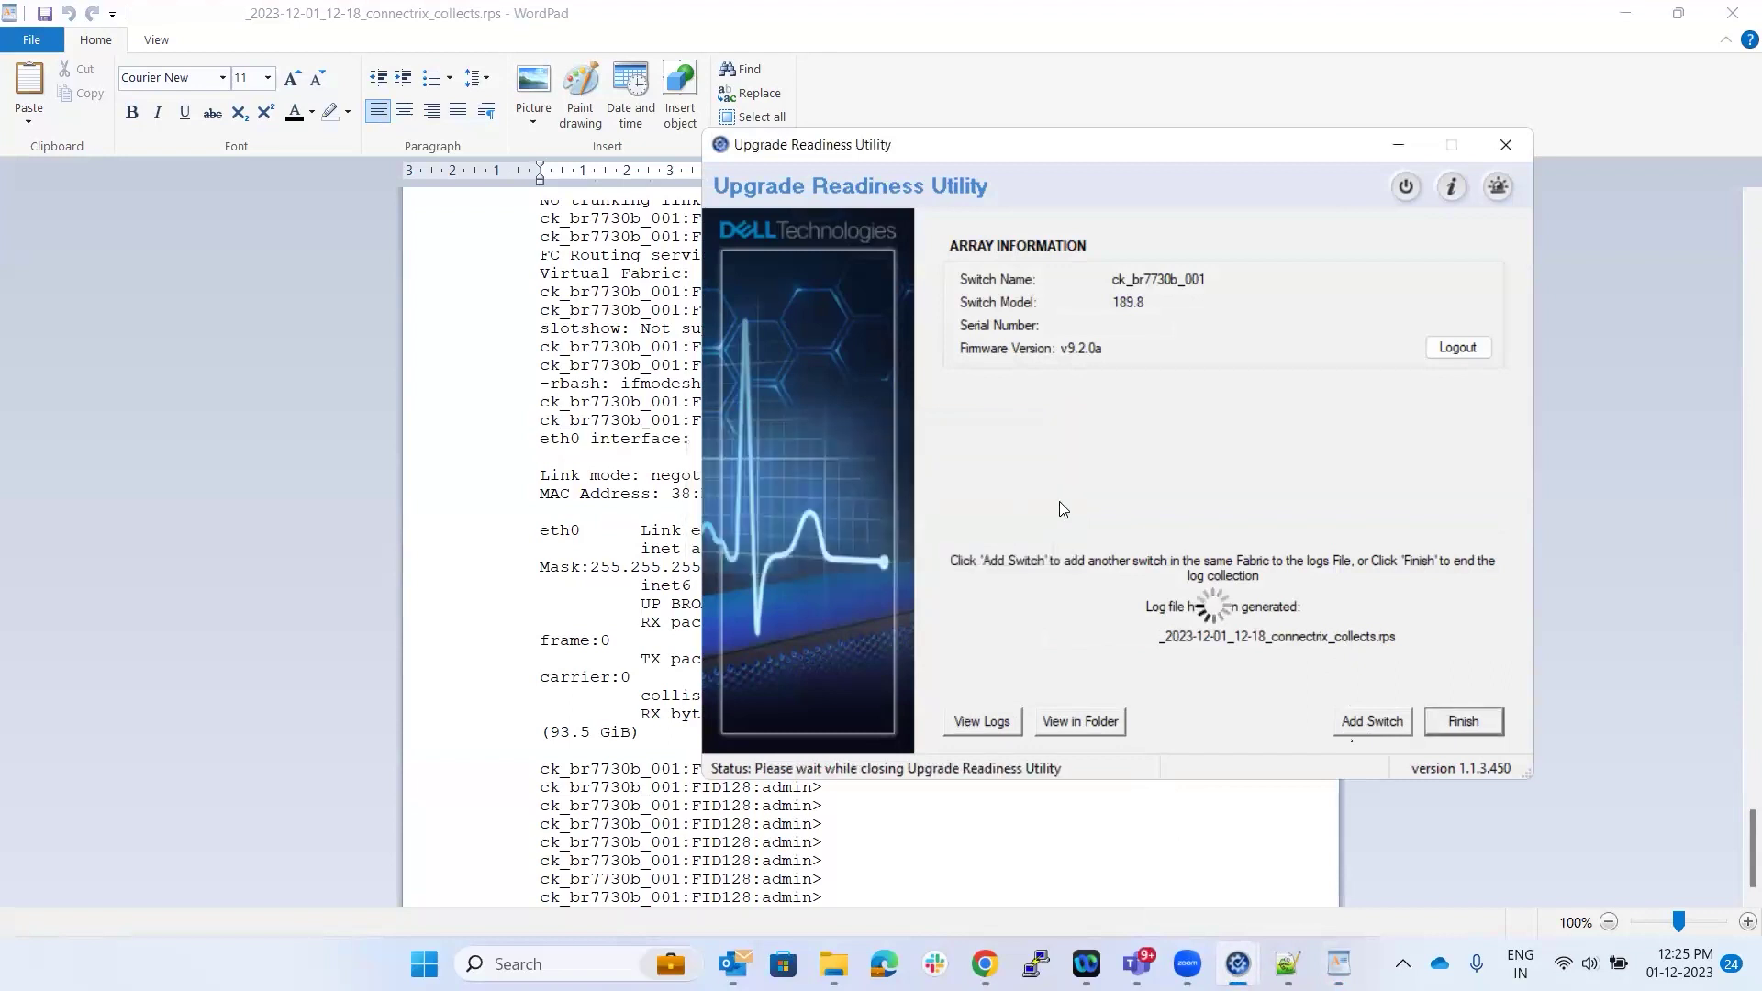